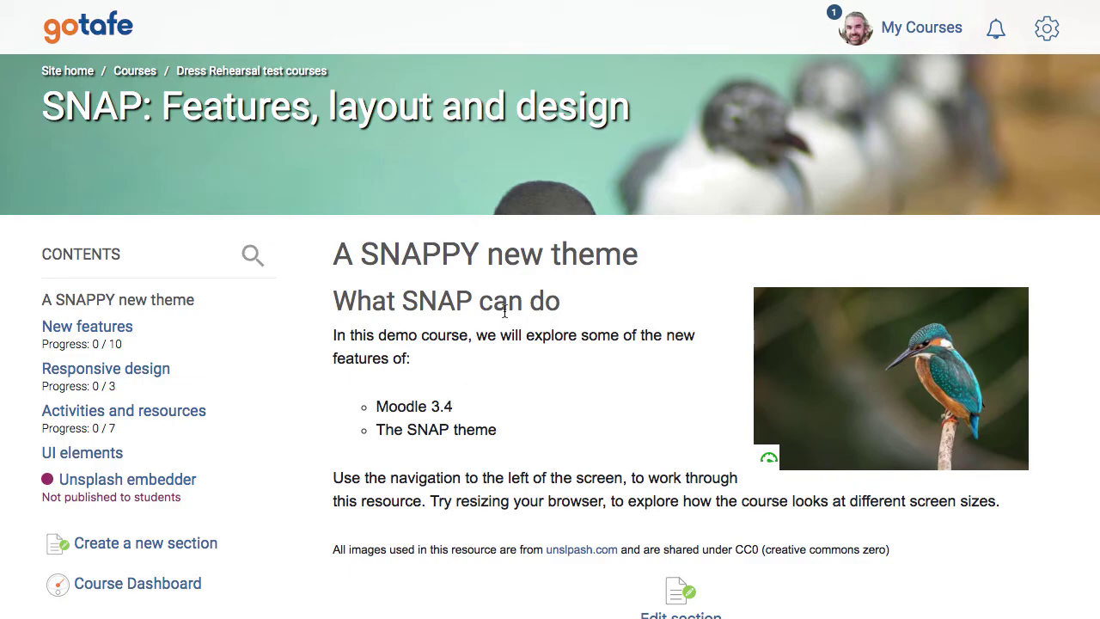
# Open the New features section of the course and view its introduction down to the Sample Page item.
pyautogui.scroll(-1, 505, 311)
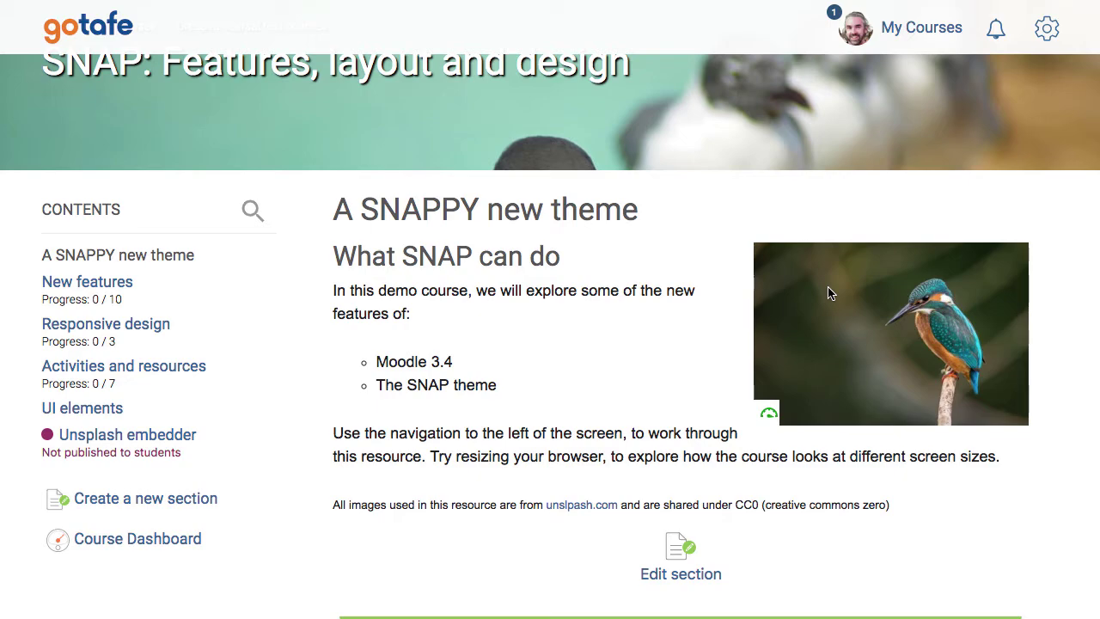
pyautogui.click(95, 290)
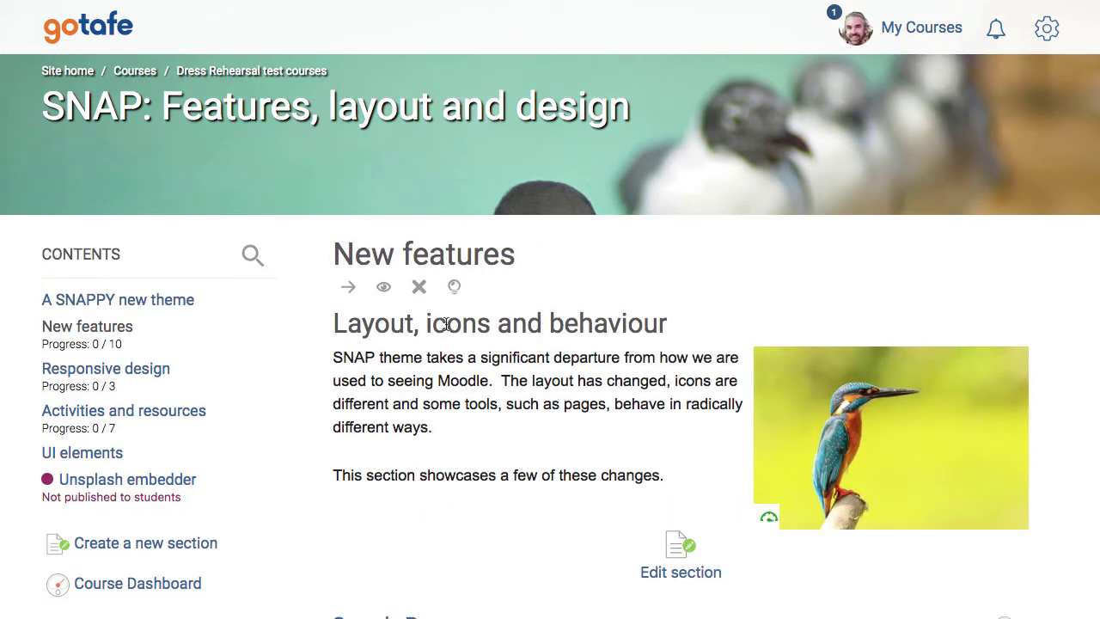
pyautogui.scroll(-5, 539, 323)
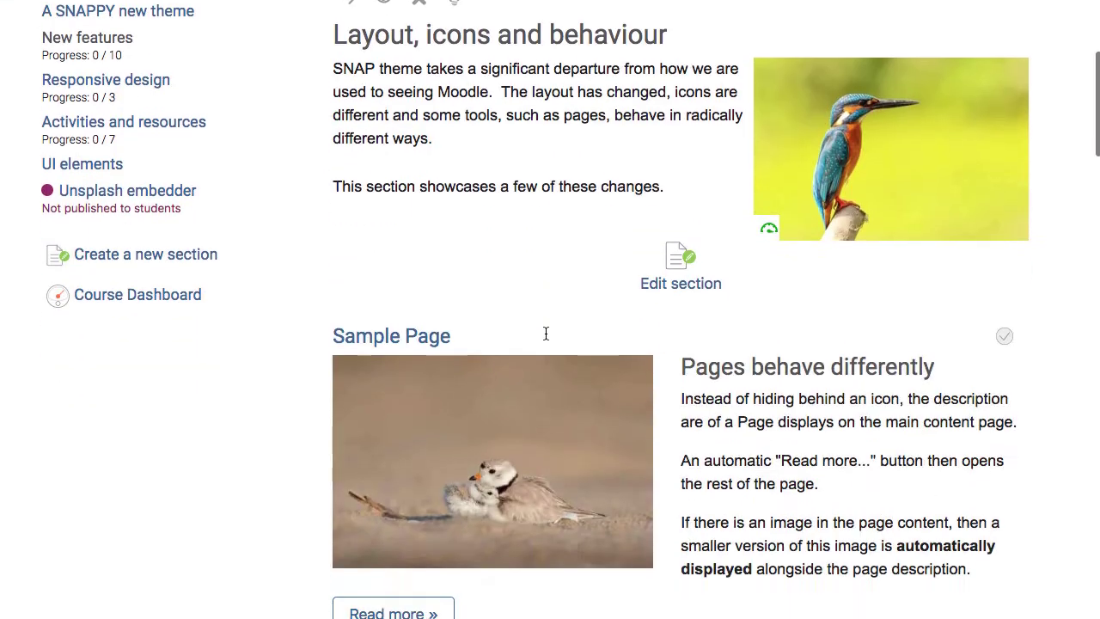
pyautogui.scroll(-2, 544, 332)
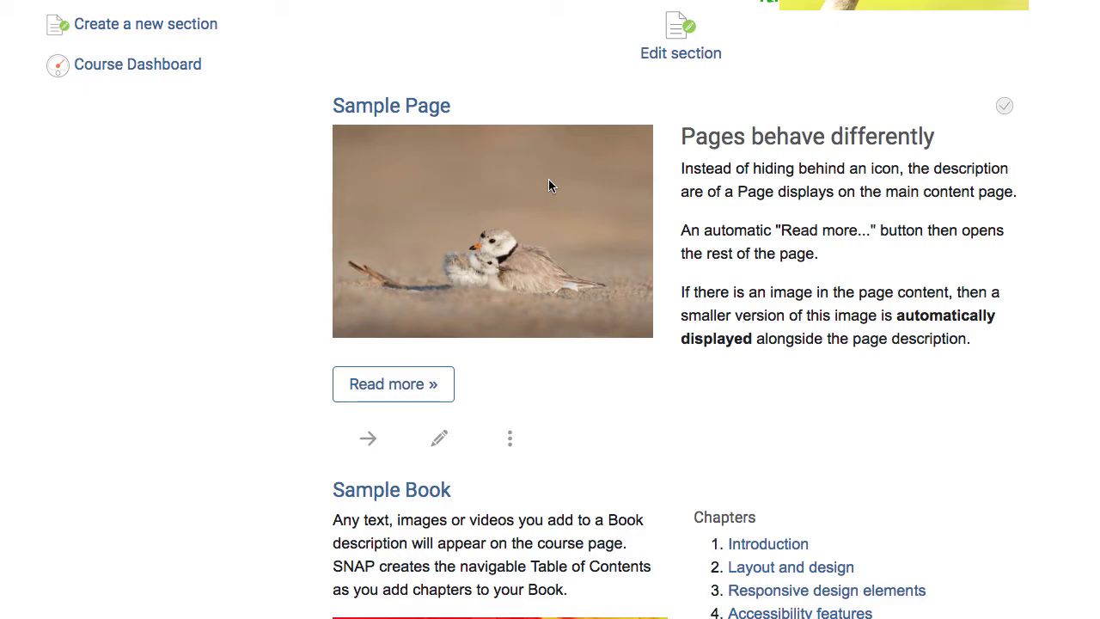
# Expand the Sample Page item to read its full content on the course page, and close it again.
pyautogui.click(388, 385)
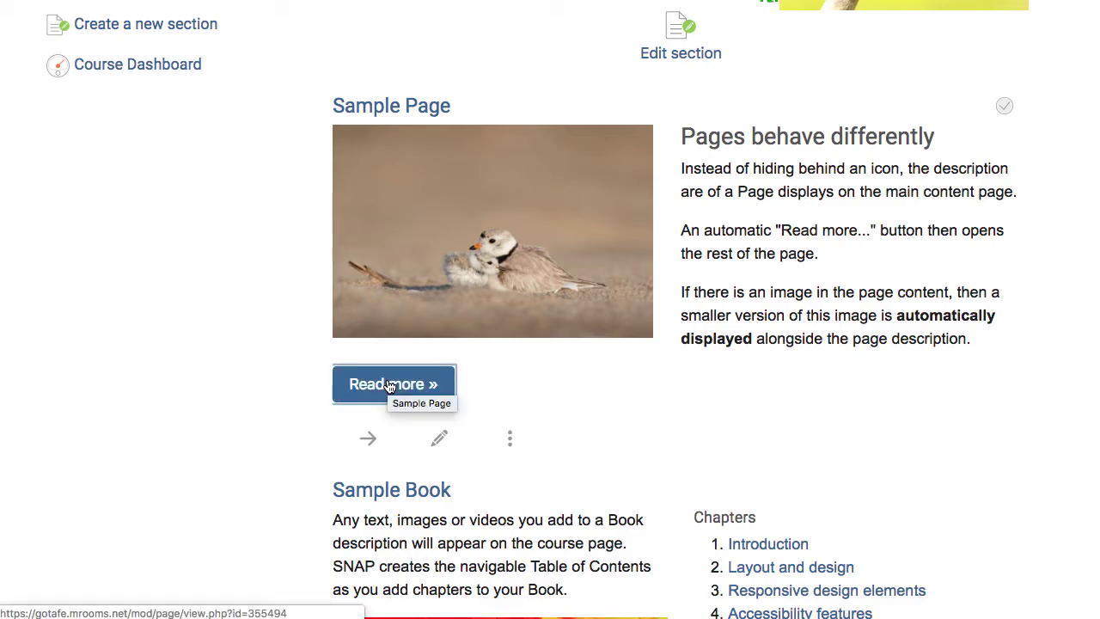
pyautogui.click(388, 386)
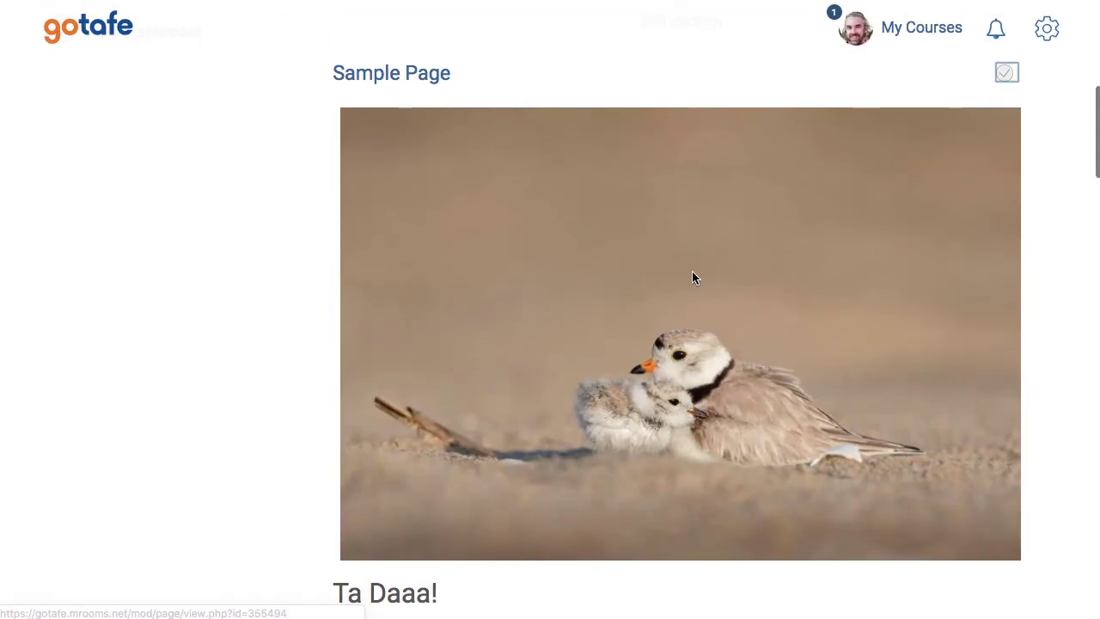
pyautogui.scroll(-3, 693, 272)
pyautogui.scroll(-3, 692, 275)
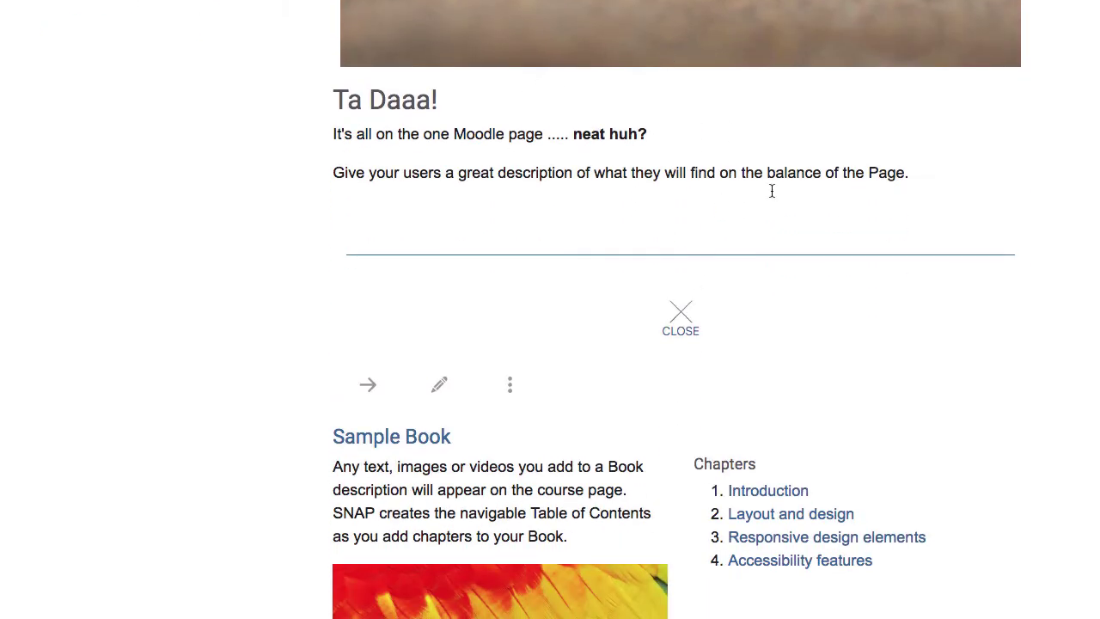
pyautogui.click(670, 331)
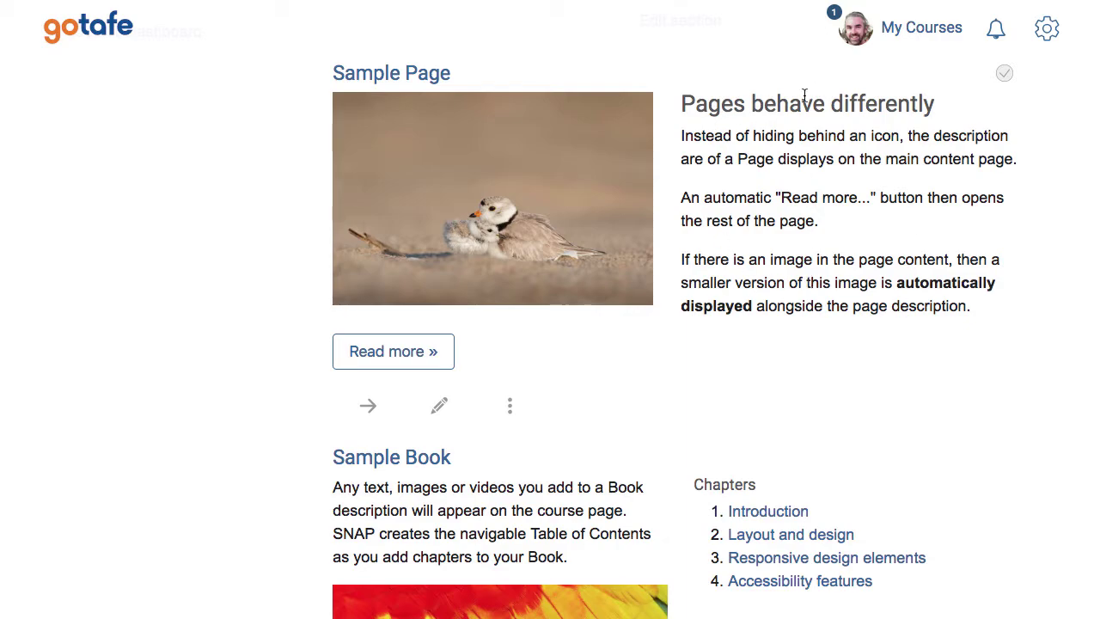
pyautogui.click(351, 366)
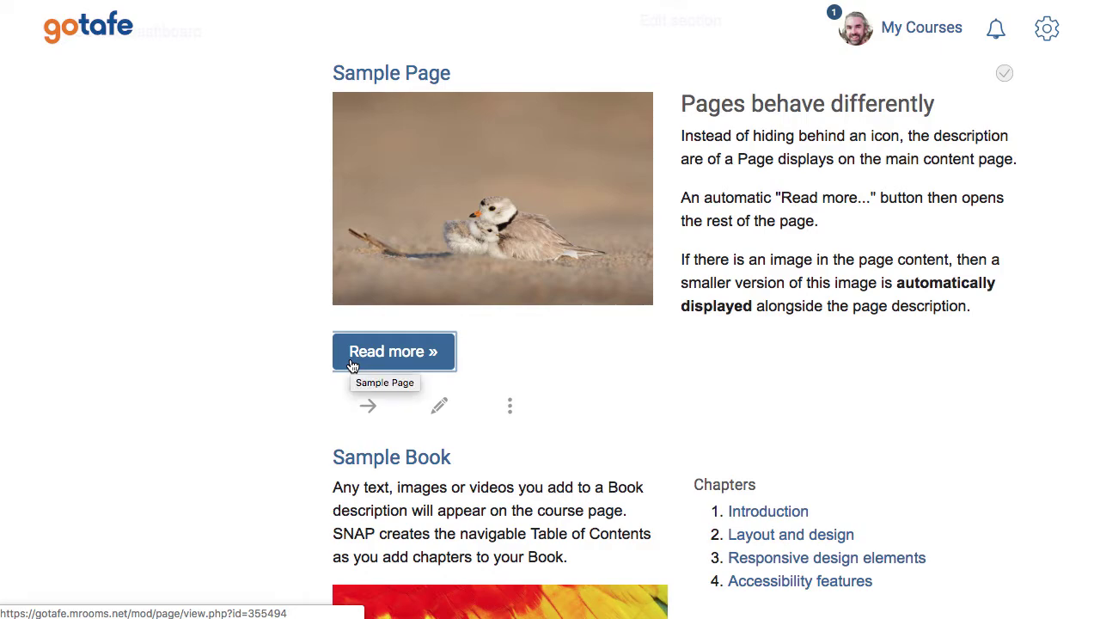
# Examine the Sample Book and the file panels, checking the accessibility scores of the sample Word documents.
pyautogui.scroll(-5, 352, 366)
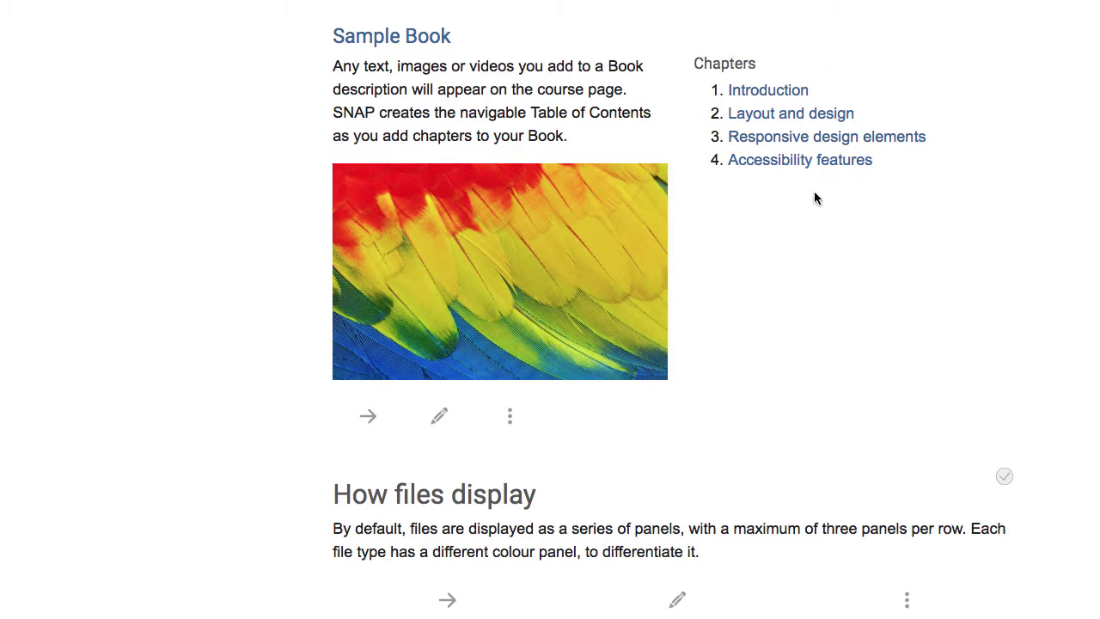
pyautogui.scroll(-6, 815, 199)
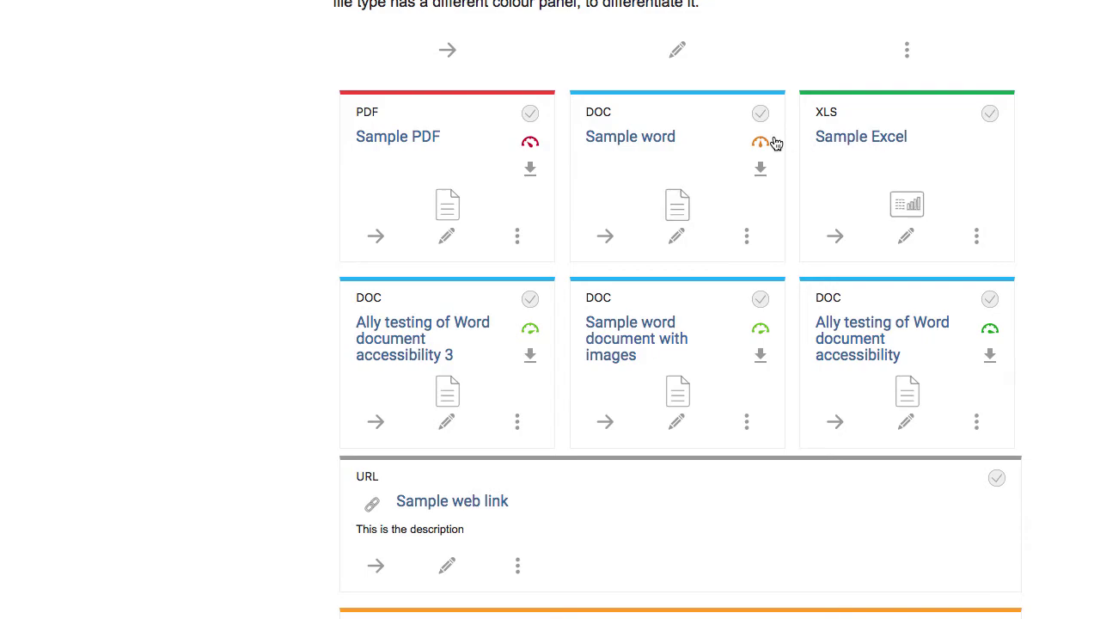
pyautogui.moveTo(761, 146)
pyautogui.moveTo(759, 331)
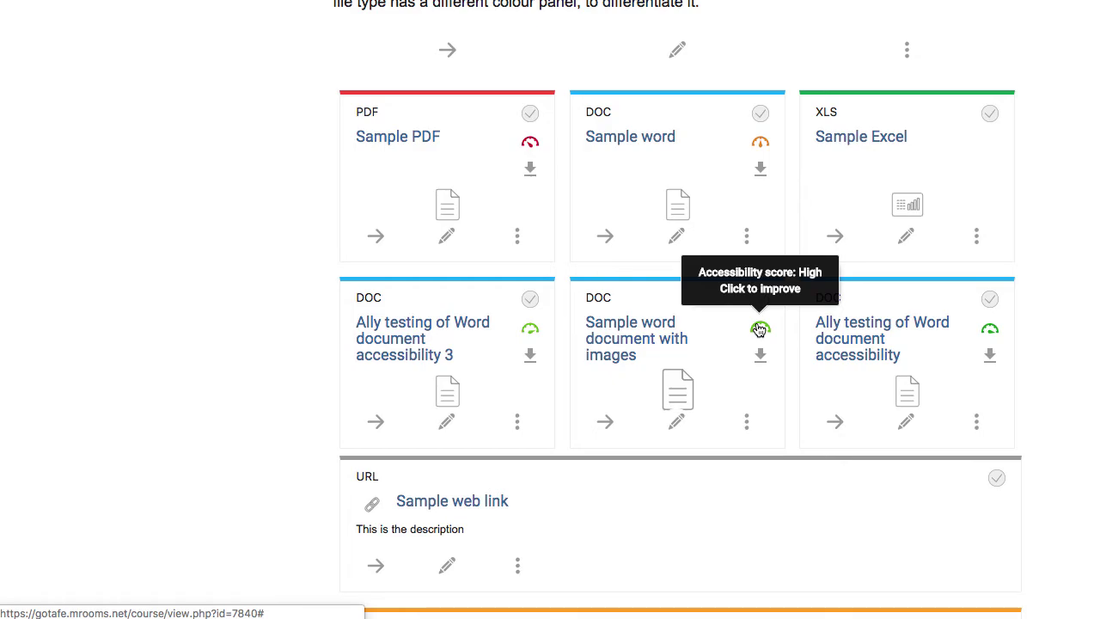
# Open the Responsive design section and view its Columns and grids example.
pyautogui.scroll(15, 759, 329)
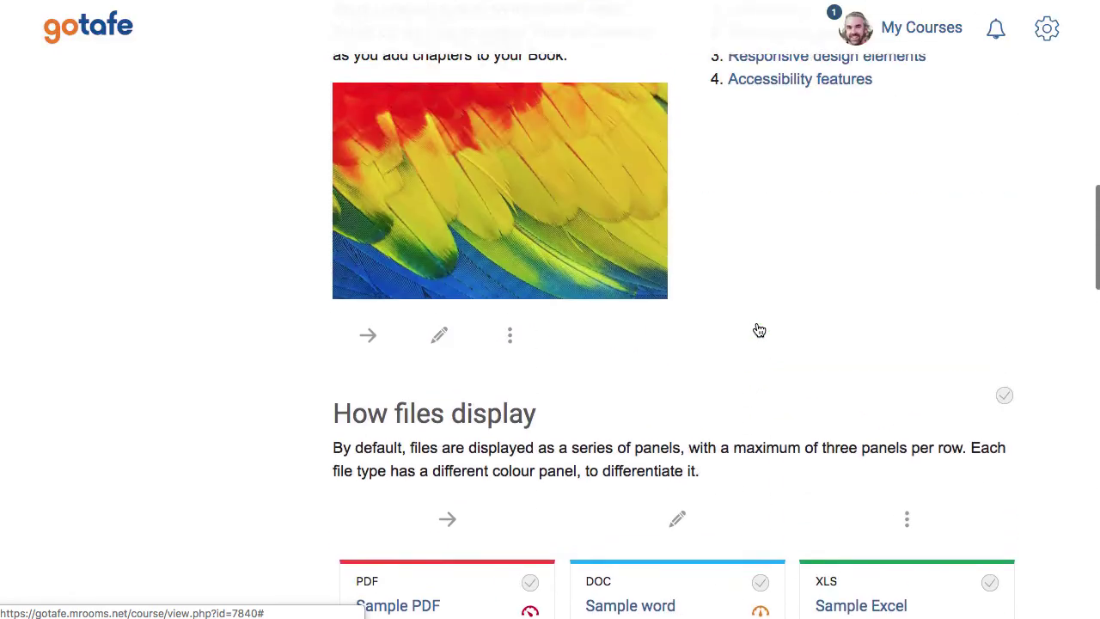
pyautogui.scroll(5, 759, 329)
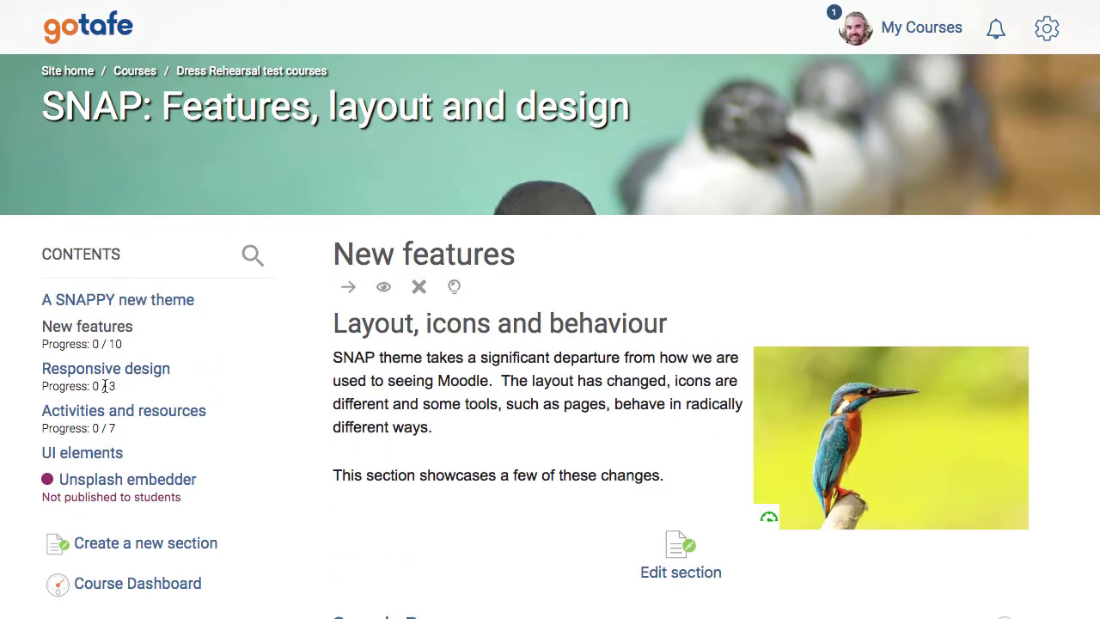
pyautogui.click(116, 371)
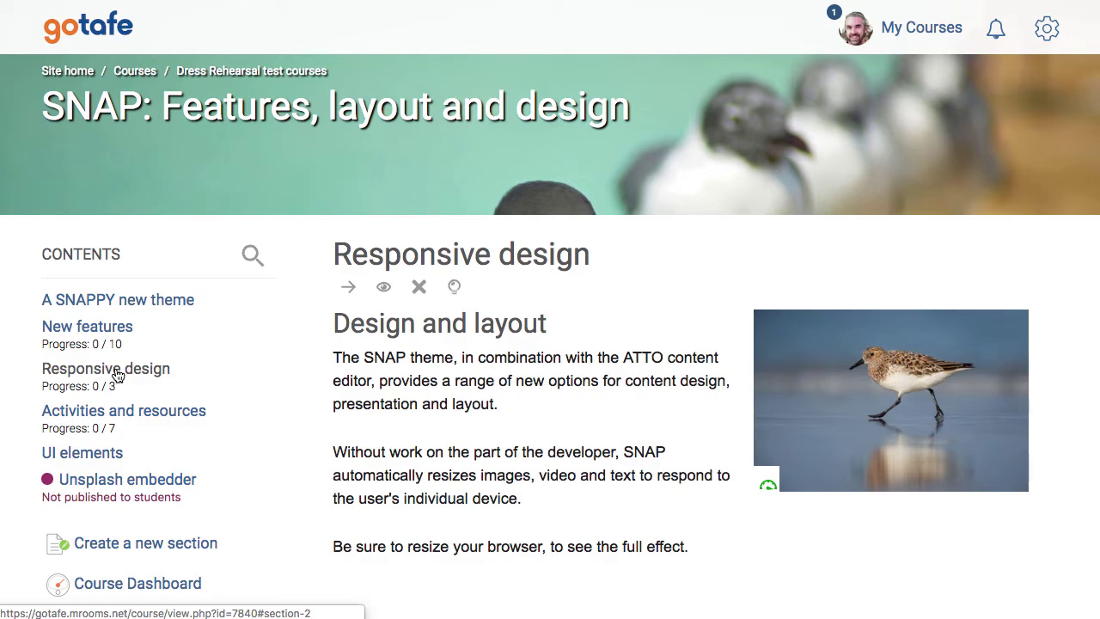
pyautogui.scroll(-10, 118, 375)
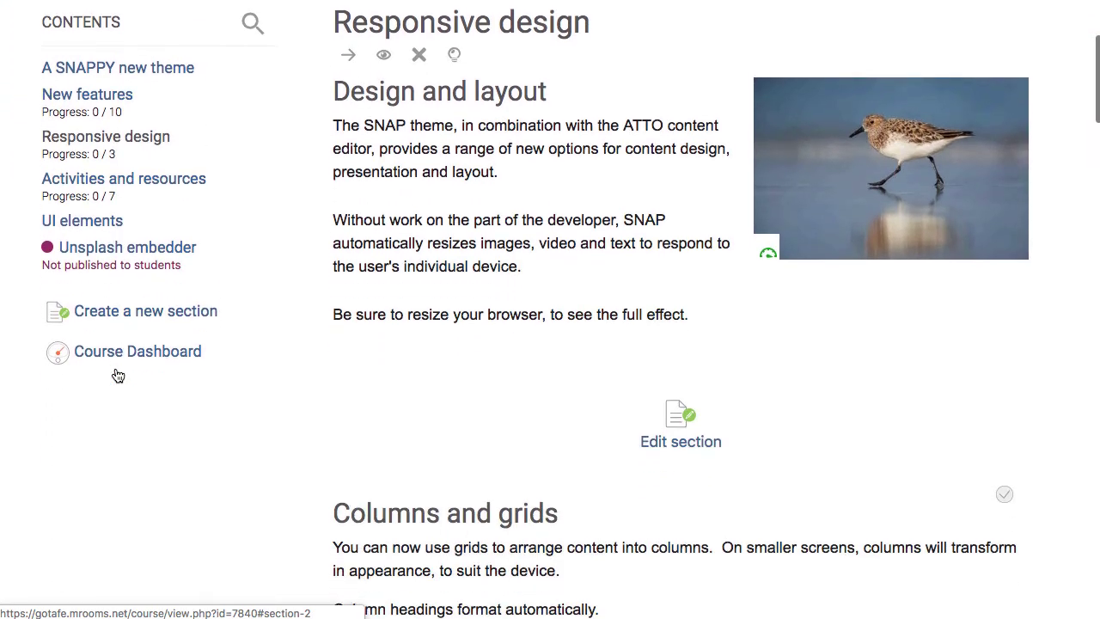
pyautogui.scroll(-1, 118, 376)
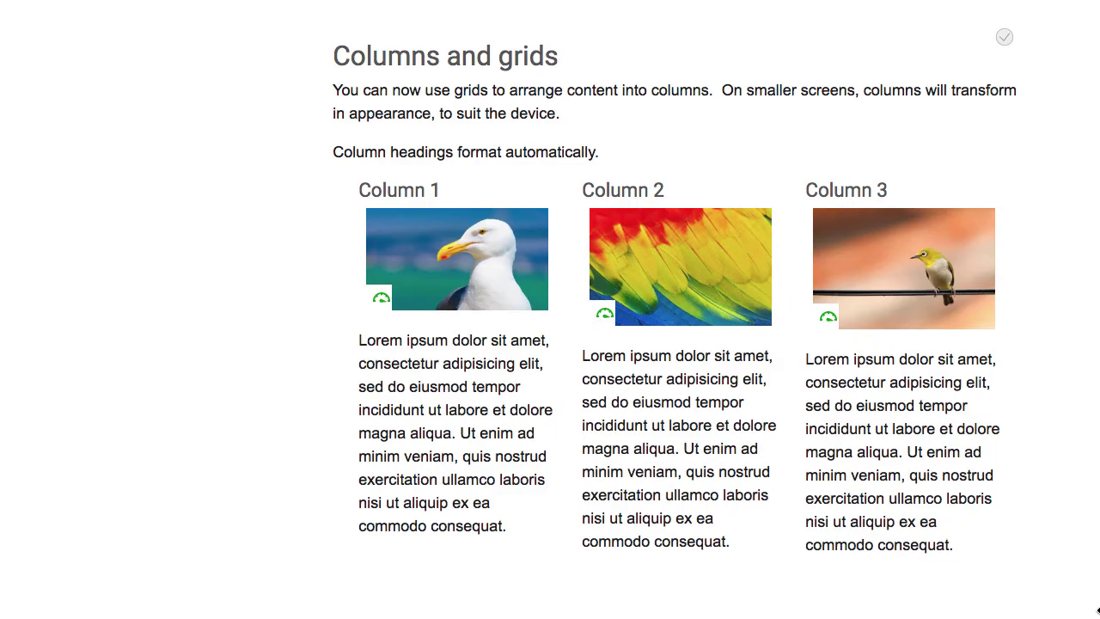
# Narrow the browser window to roughly half its width and examine how the three-column content rearranges.
pyautogui.moveTo(1096, 610); pyautogui.dragTo(612, 547)
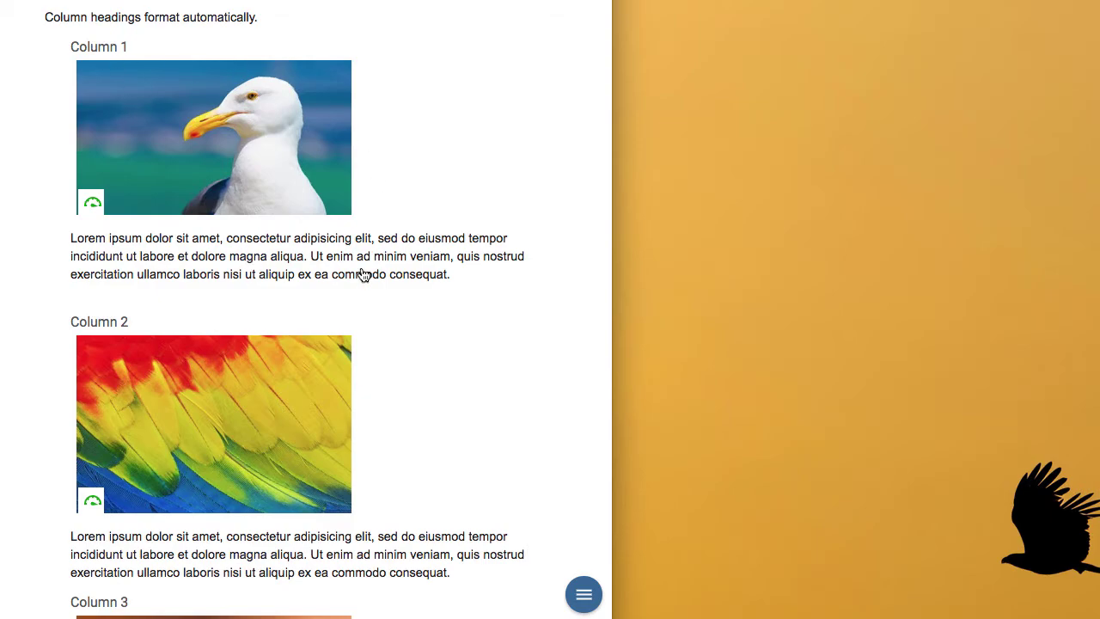
pyautogui.scroll(-2, 364, 275)
pyautogui.scroll(-3, 364, 275)
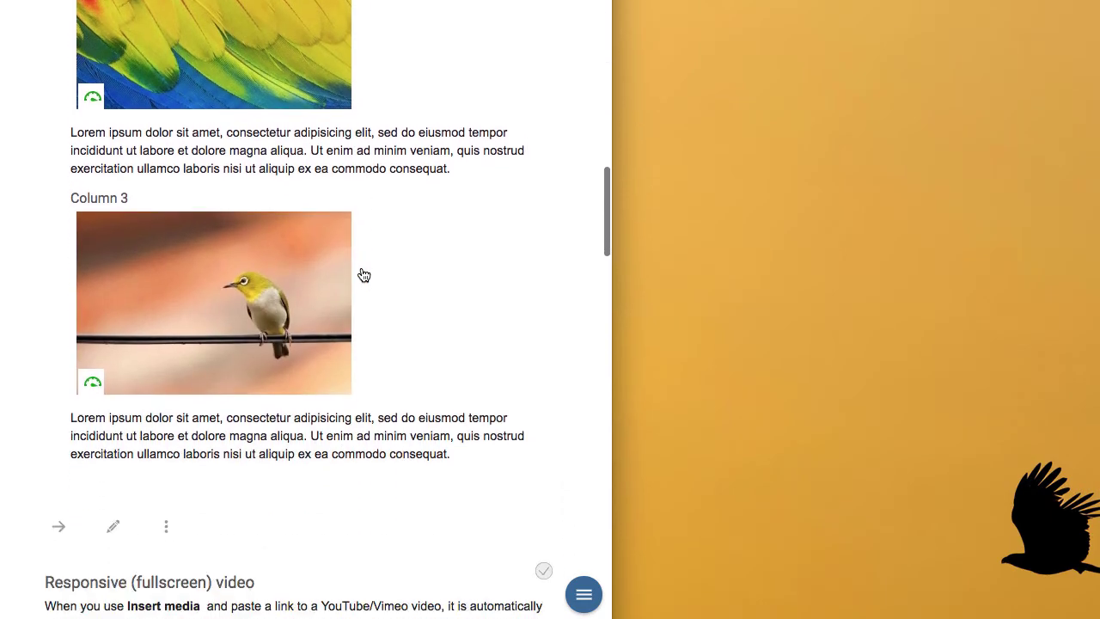
pyautogui.scroll(8, 364, 275)
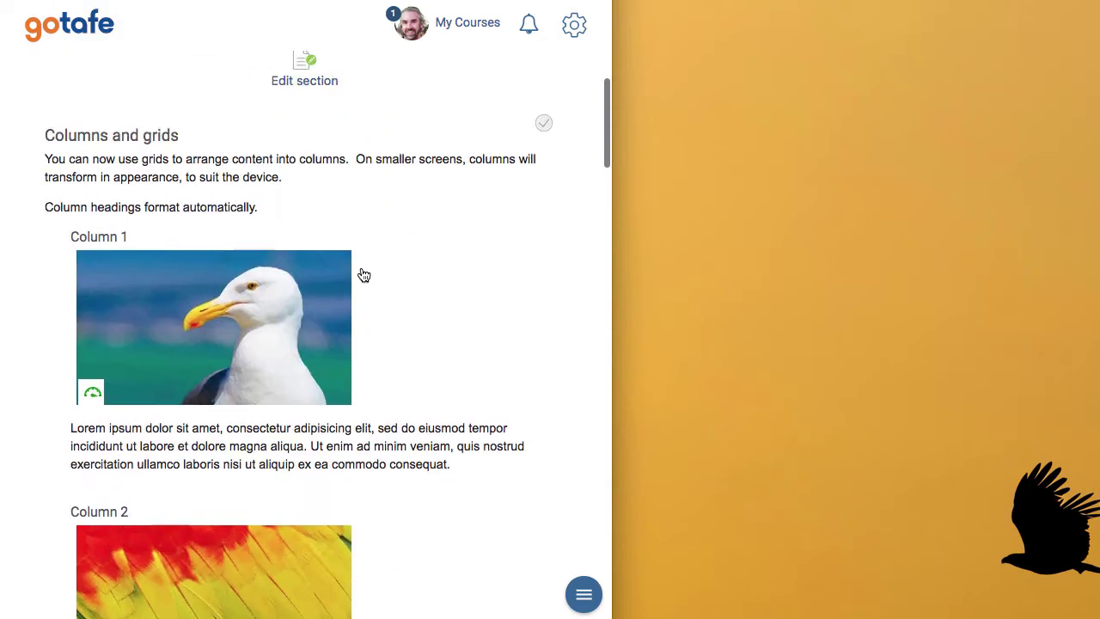
pyautogui.scroll(-3, 365, 275)
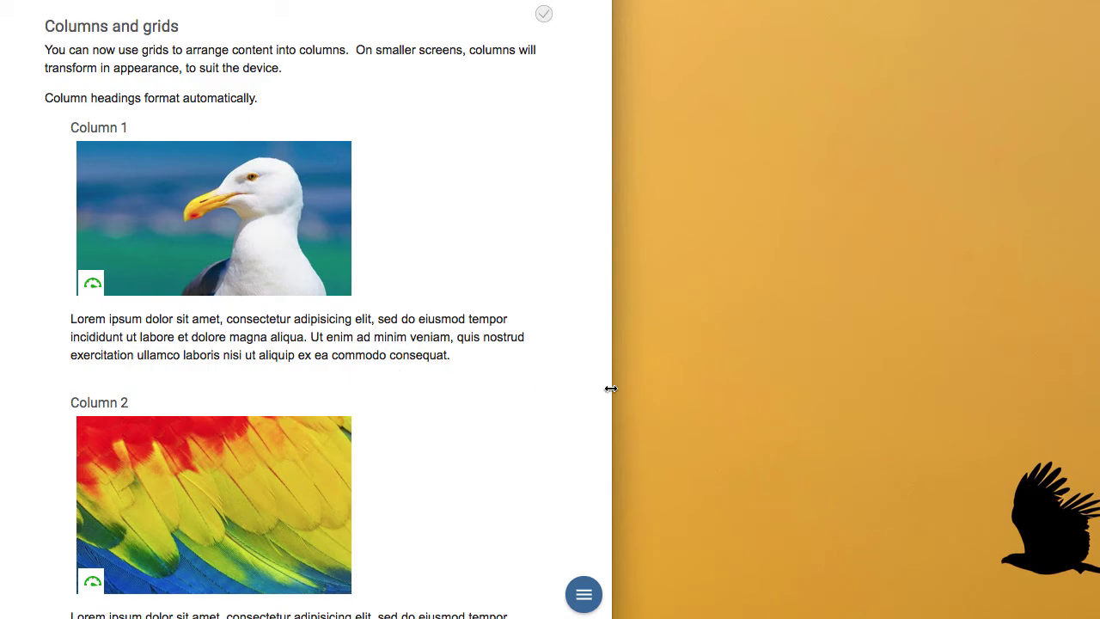
# Widen the browser window back to full width and view the Responsive (fullscreen) video example.
pyautogui.moveTo(610, 388); pyautogui.dragTo(1096, 389)
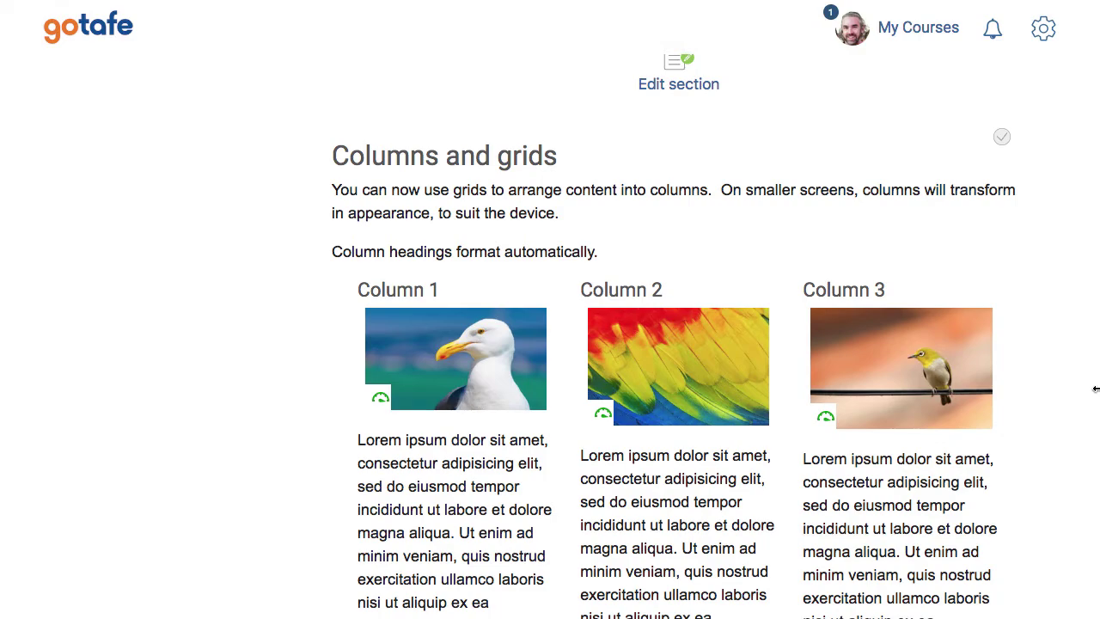
pyautogui.scroll(-10, 1095, 388)
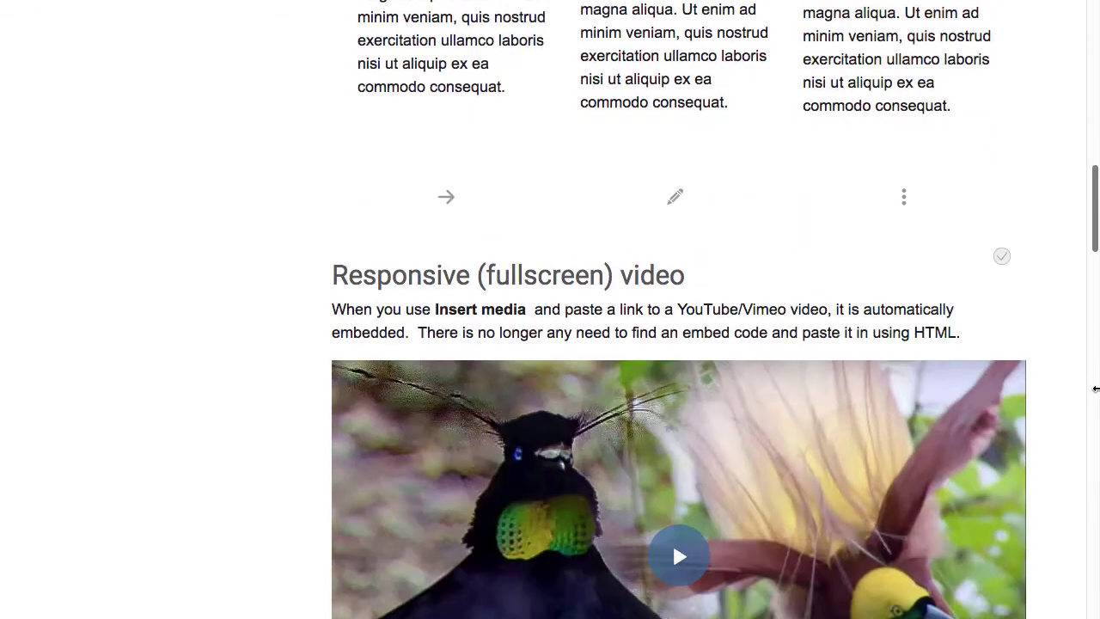
pyautogui.scroll(1, 1096, 389)
pyautogui.scroll(1, 1096, 388)
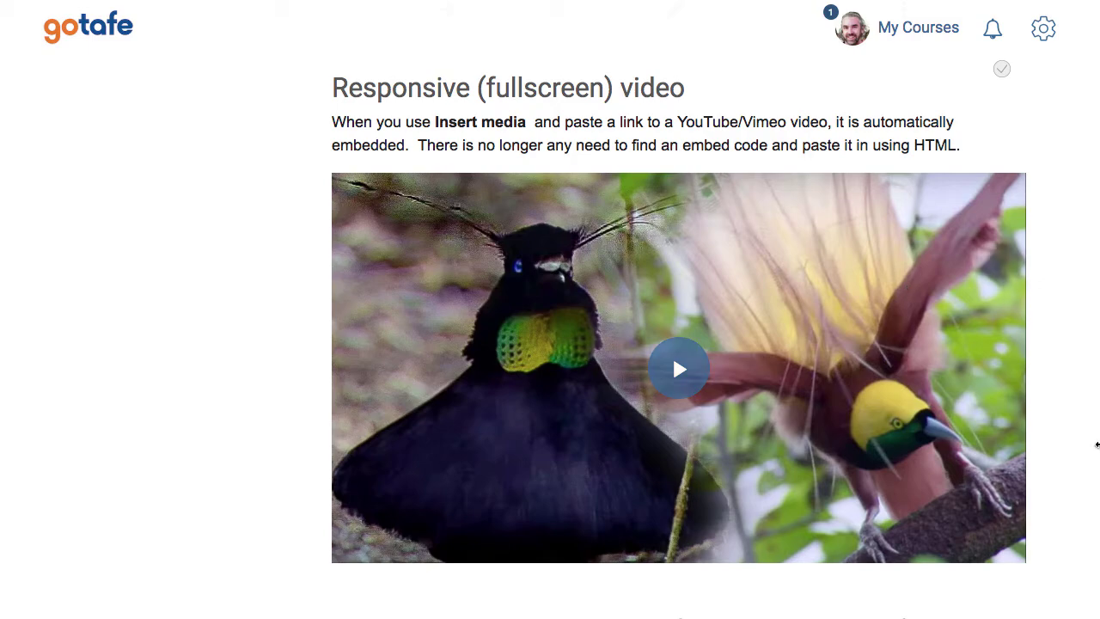
pyautogui.moveTo(1097, 445); pyautogui.dragTo(1098, 421)
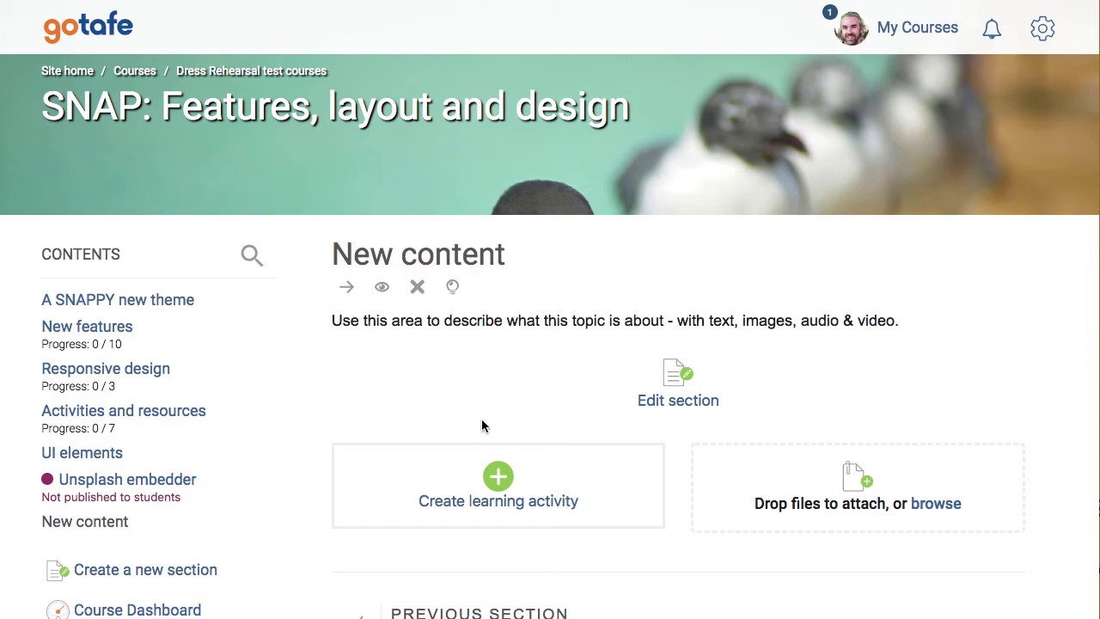
# Add a Page resource to the New content section and name it "This is my new page".
pyautogui.click(495, 482)
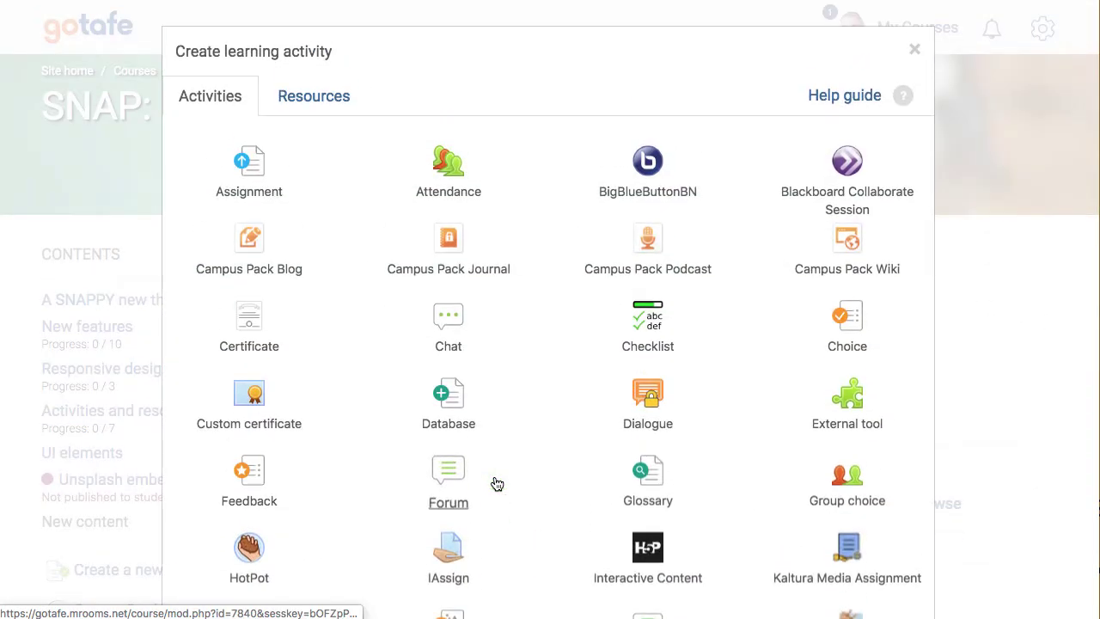
pyautogui.click(312, 91)
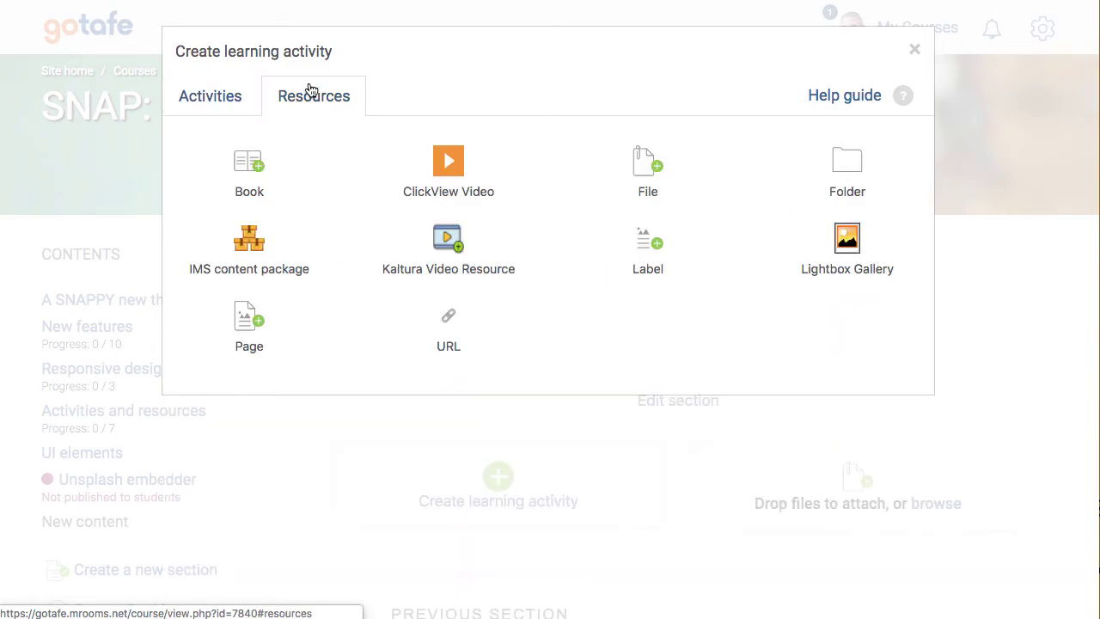
pyautogui.click(252, 324)
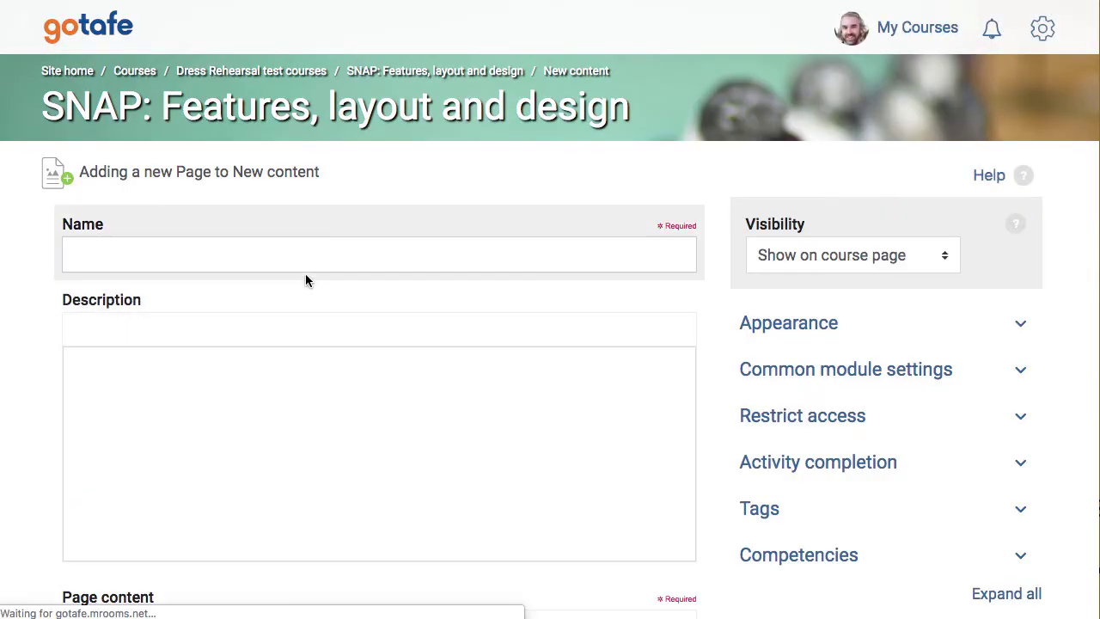
pyautogui.click(295, 254)
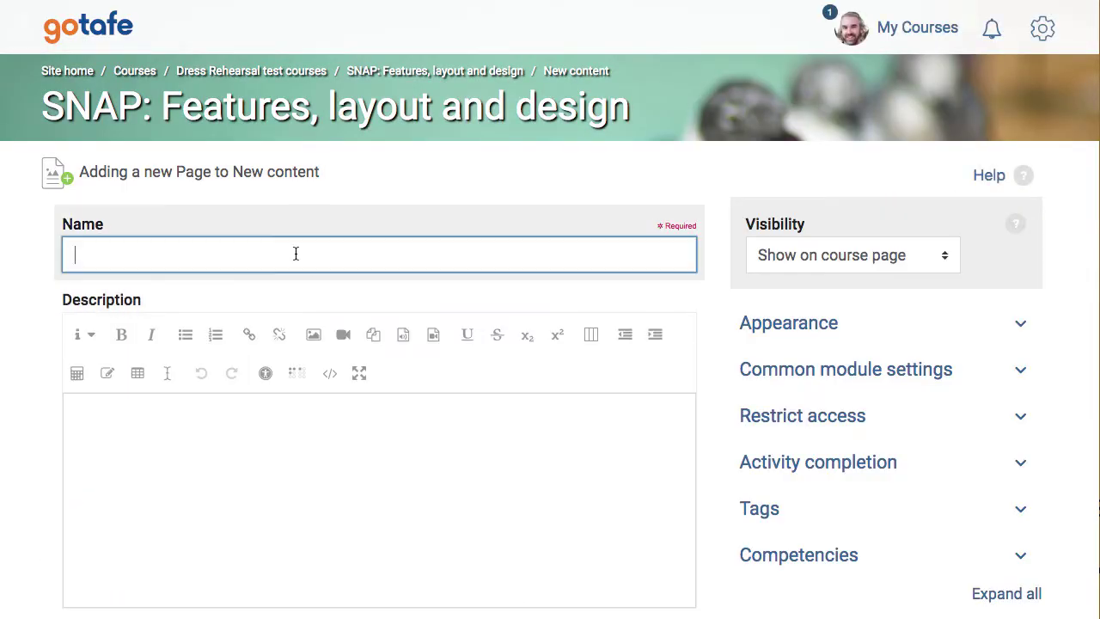
pyautogui.write('This is my new page')
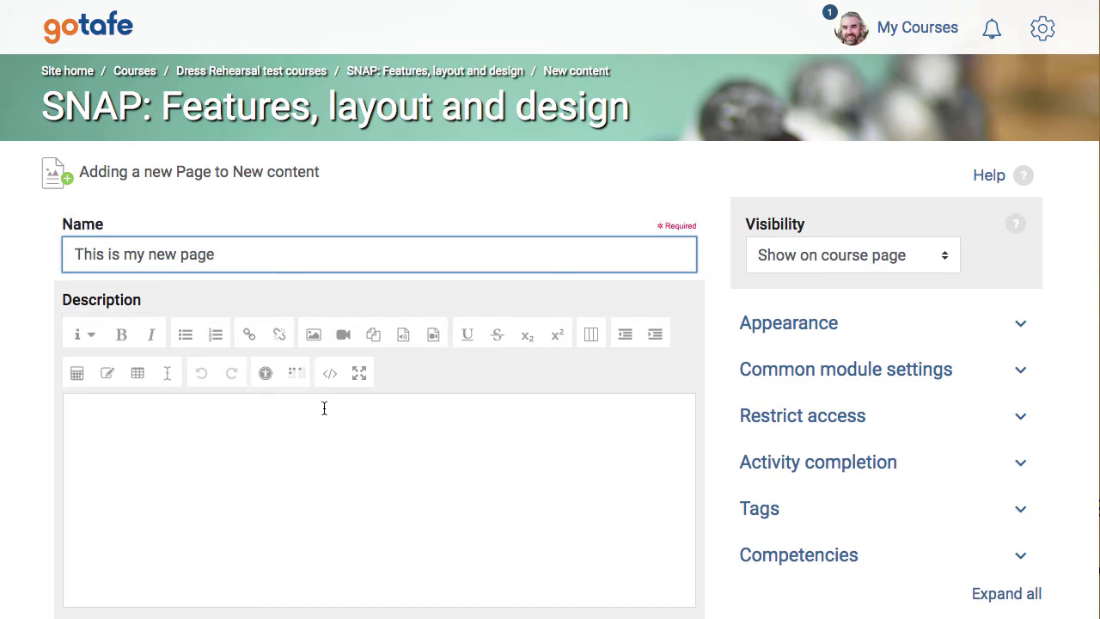
# Fill in the page's description with "This is my brief description." followed by a Lorem ipsum placeholder paragraph.
pyautogui.click(261, 440)
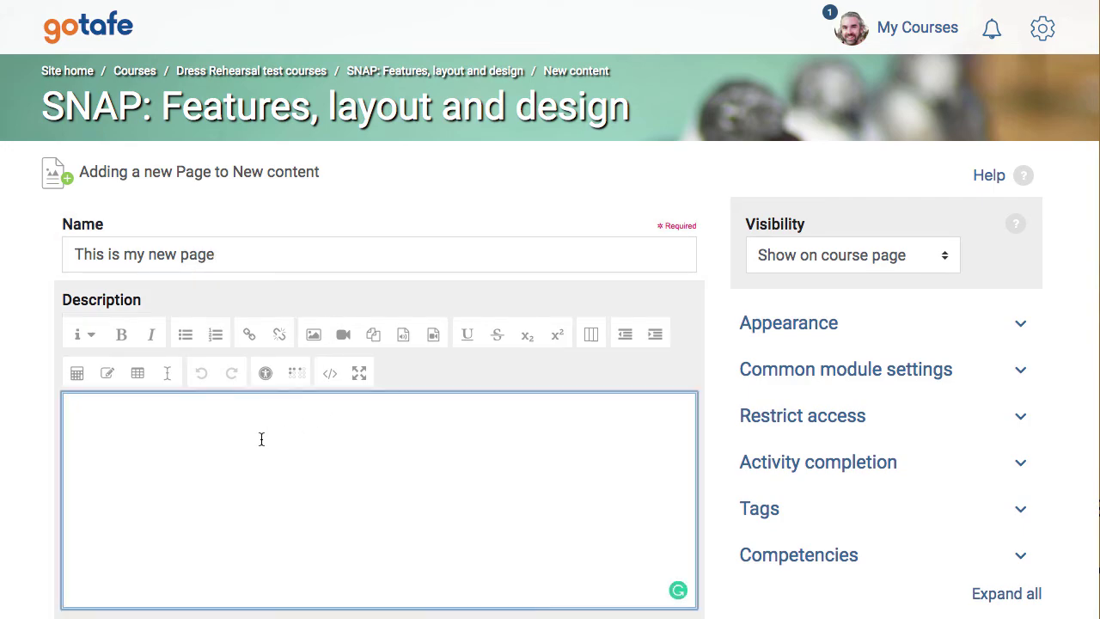
pyautogui.write('This is my brief description.')
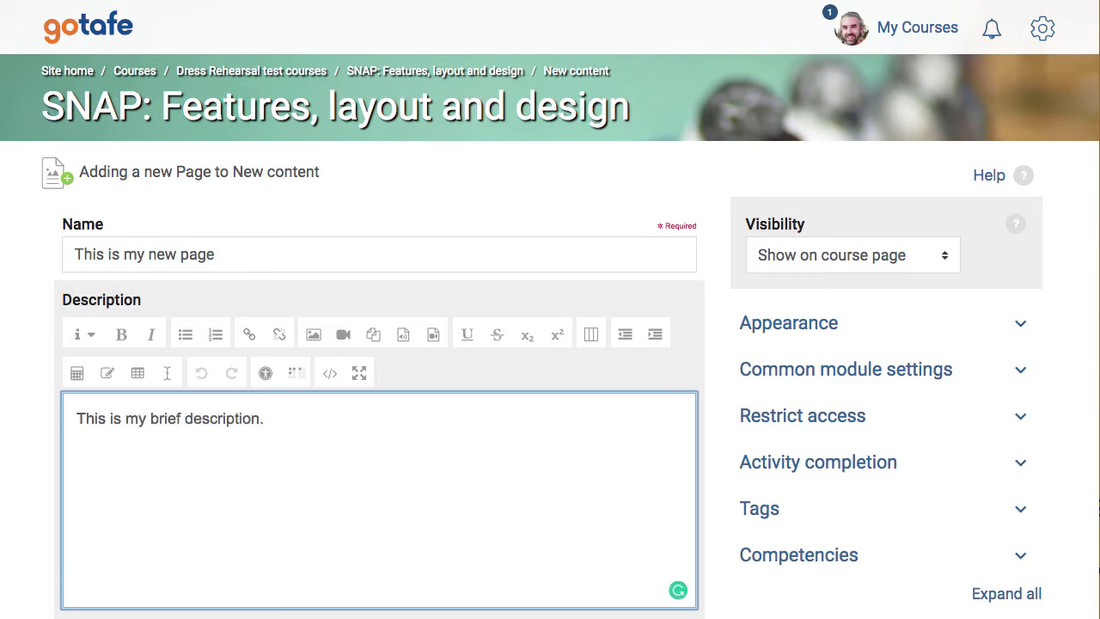
pyautogui.write('Lorem ipsum dolor sit amet, consectetur adipisicing elit, sed do eiusmod tempor incididunt ut labore et dolore magna aliqua. Ut enim ad minim veniam, quis nostrud exercitation ullamco laboris nisi ut aliquip ex ea commodo consequat.')
# Insert the photo of the owl among yellow flowers into the empty Page content editor from the computer's files.
pyautogui.scroll(-5, 273, 456)
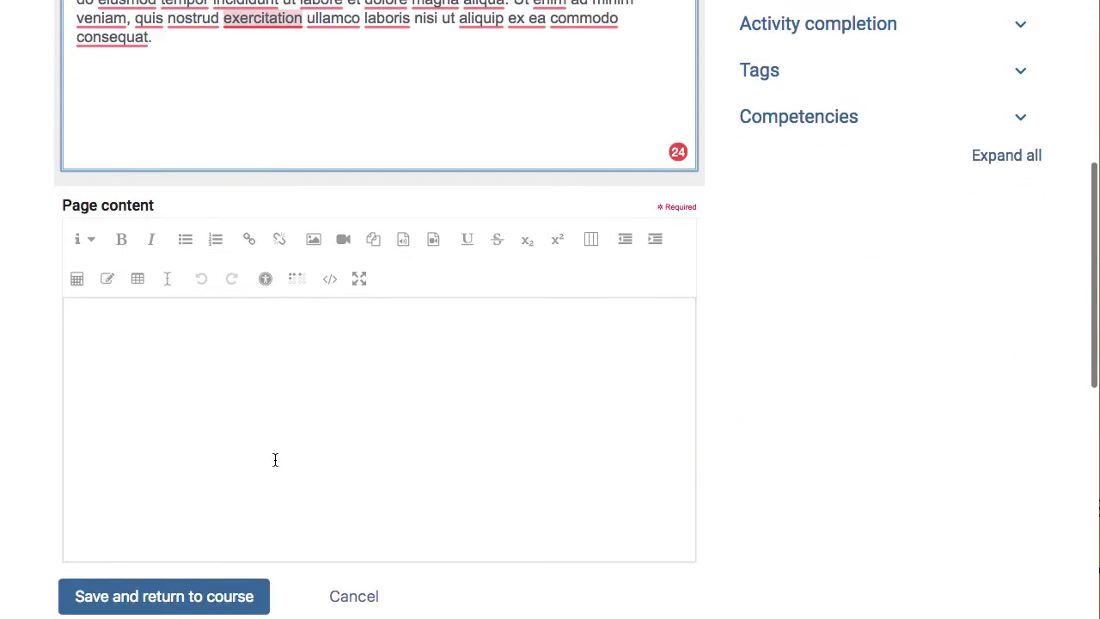
pyautogui.click(224, 391)
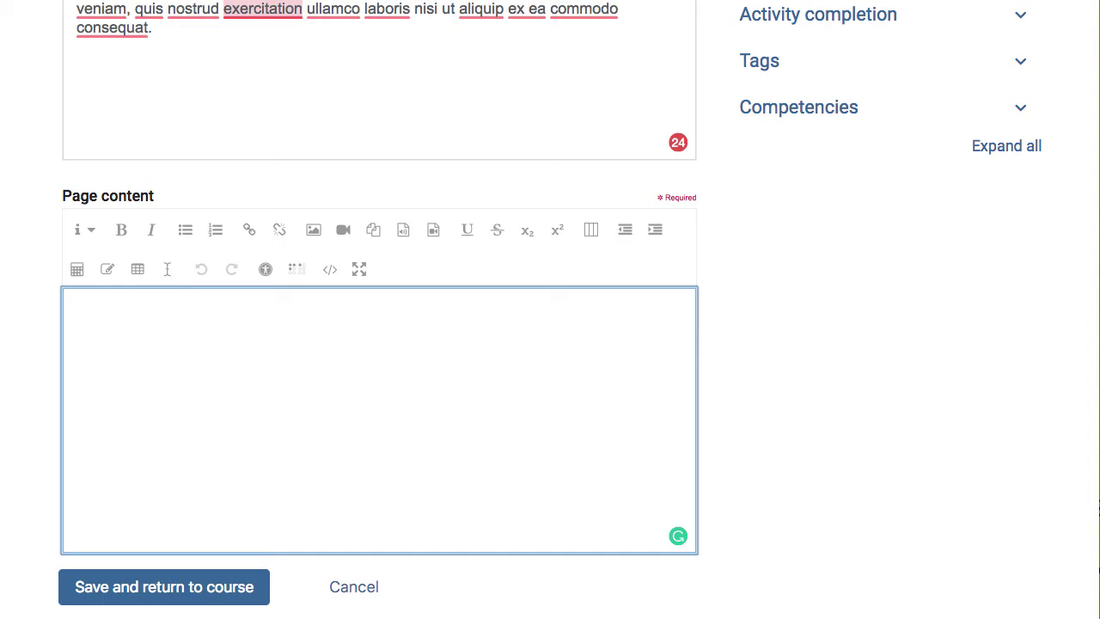
pyautogui.press('super+Tab')
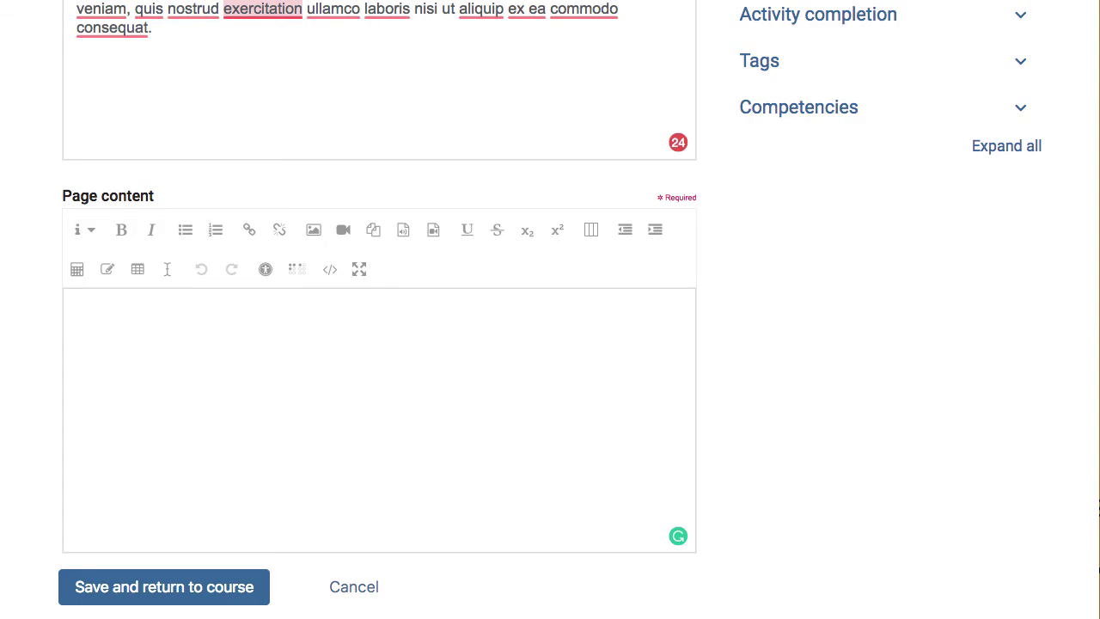
pyautogui.moveTo(601, 618); pyautogui.dragTo(390, 421)
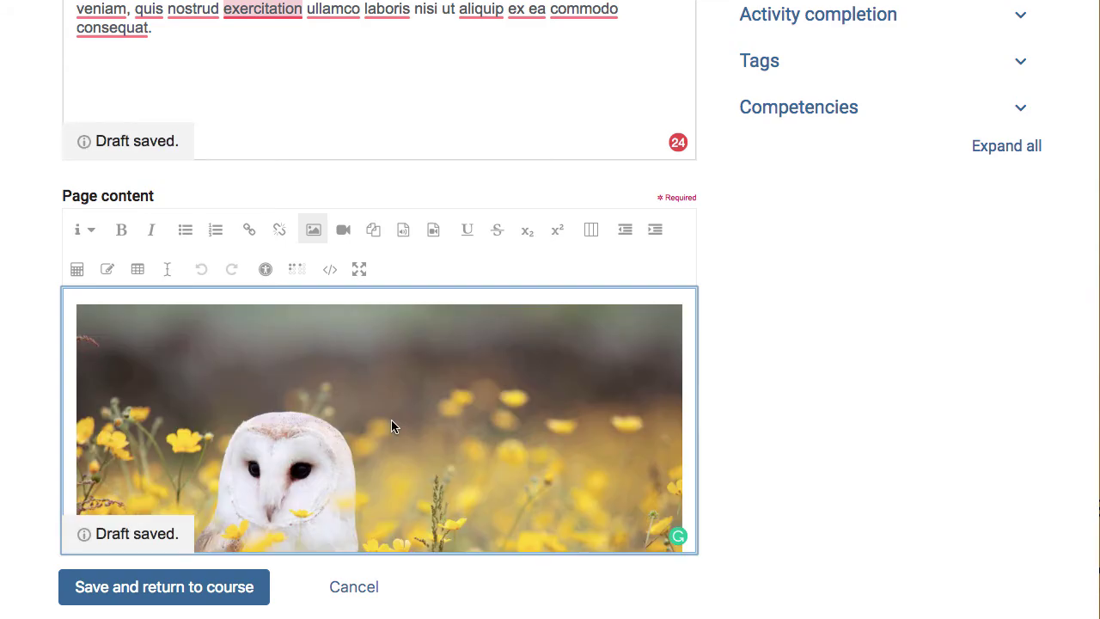
# Below the owl photo, add the text "this is my new content." followed by a Lorem ipsum placeholder paragraph.
pyautogui.scroll(-4, 391, 420)
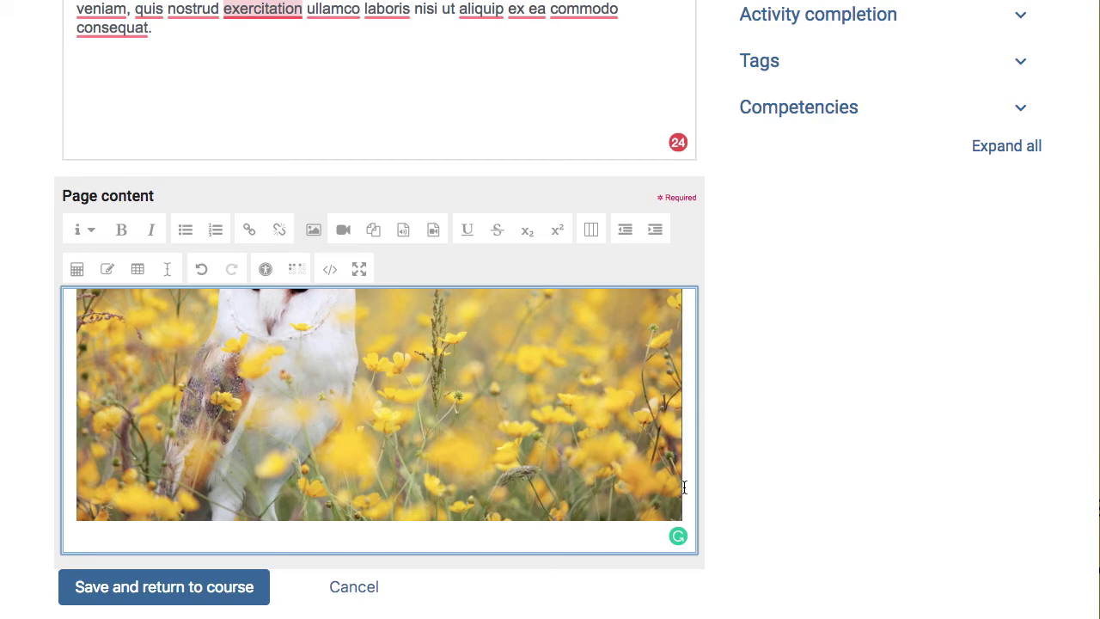
pyautogui.press('Return')
pyautogui.press('Return')
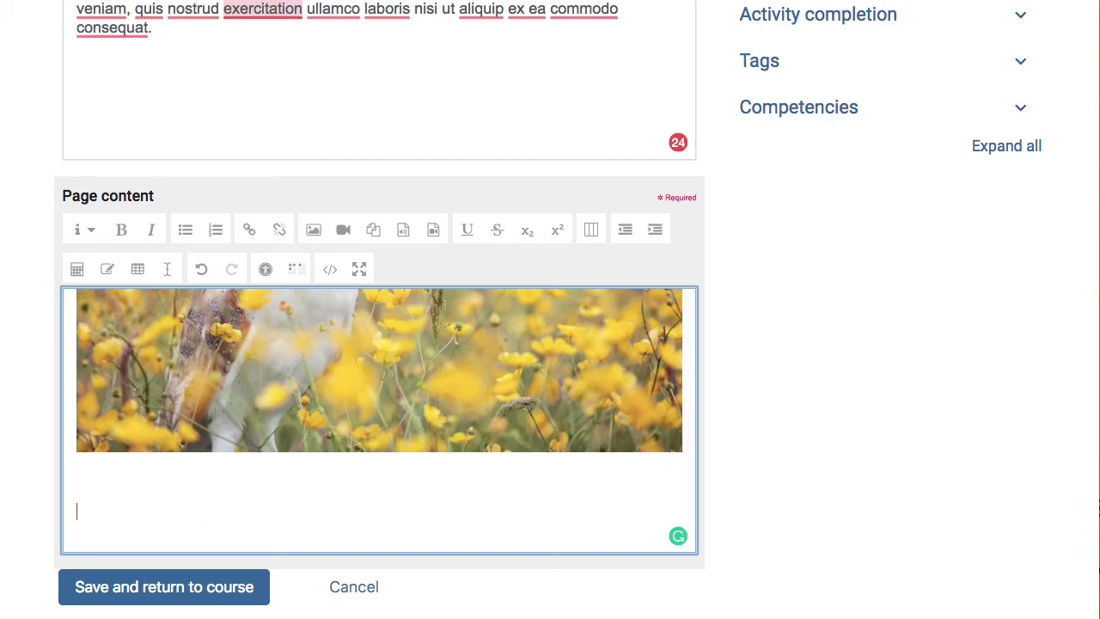
pyautogui.write('this is my new content.')
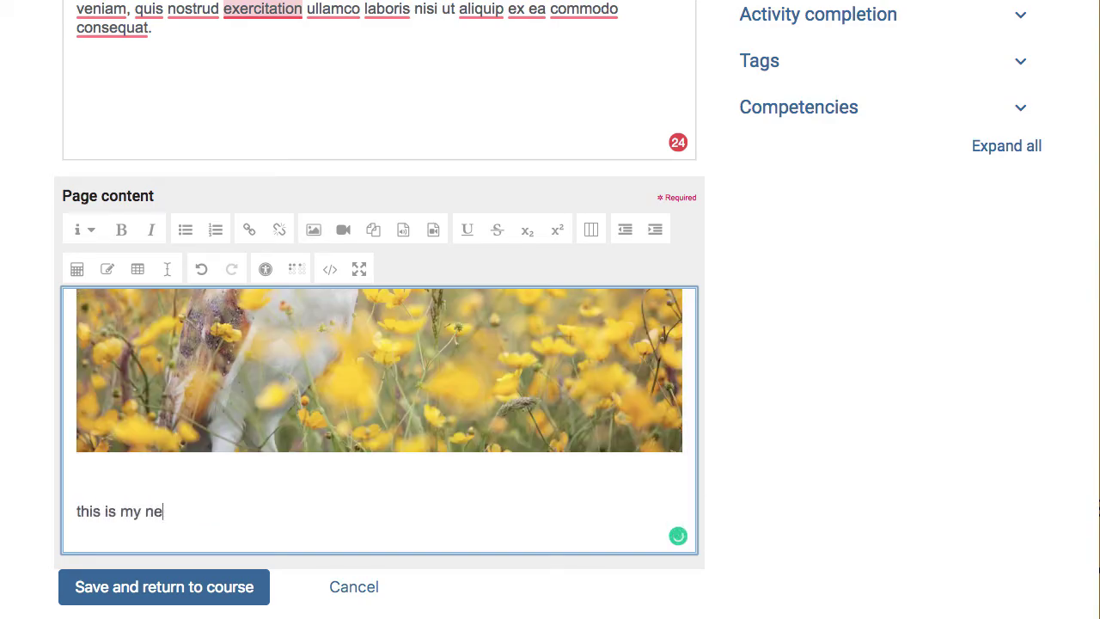
pyautogui.write('Lorem ipsum dolor sit amet, consectetur adipisicing elit, sed do eiusmod tempor incididunt ut labore et dolore magna aliqua. Ut enim ad minim veniam, quis nostrud exercitation ullamco laboris nisi ut aliquip ex ea commodo consequat.')
pyautogui.scroll(-2, 555, 467)
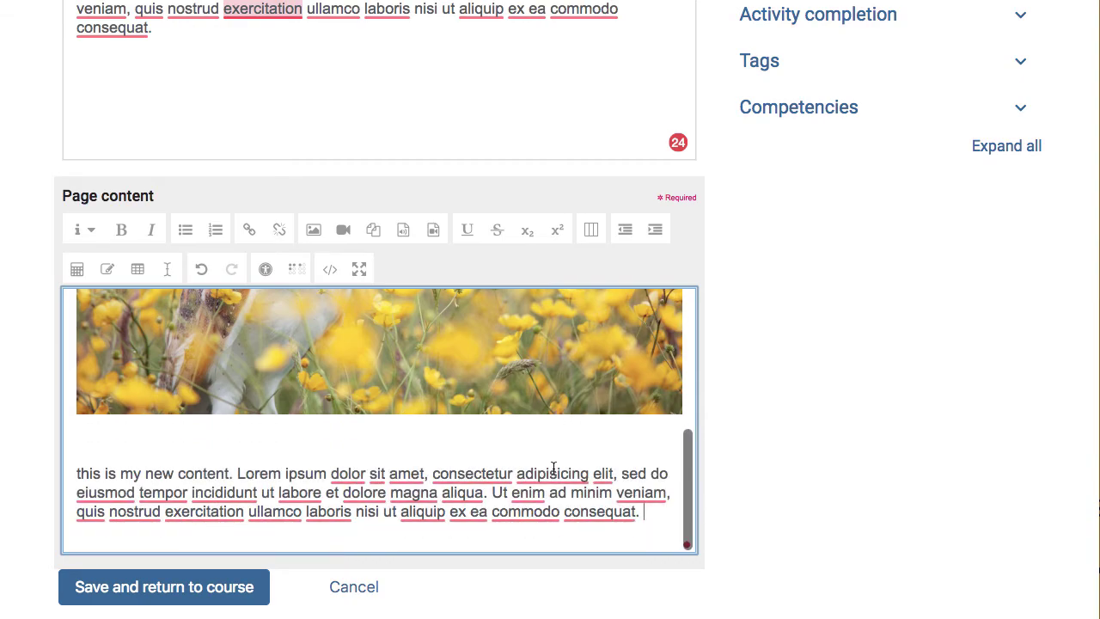
# Insert the 320 x 213 kingfisher image file below the paragraph and add a Lorem ipsum paragraph beneath it.
pyautogui.press('Return')
pyautogui.press('Return')
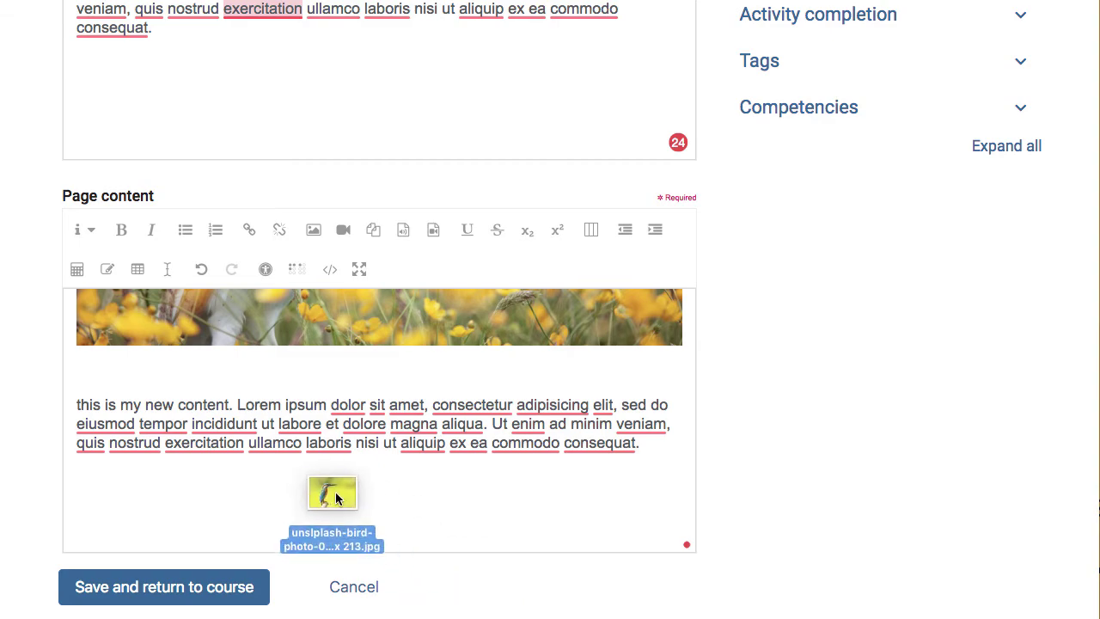
pyautogui.moveTo(314, 479); pyautogui.dragTo(310, 499)
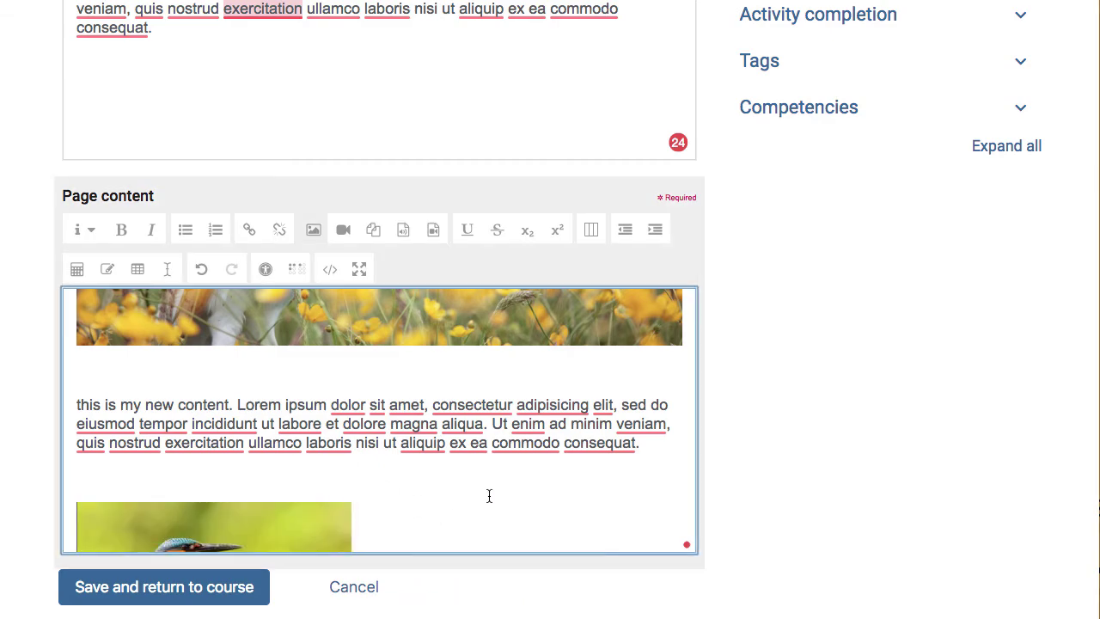
pyautogui.scroll(-3, 489, 496)
pyautogui.press('Return')
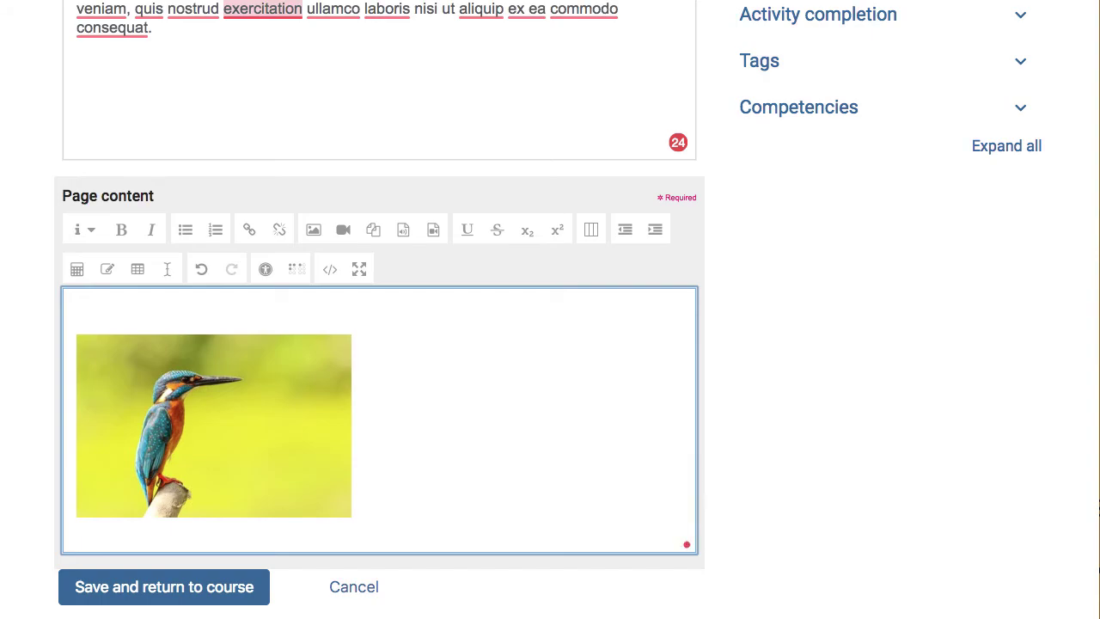
pyautogui.write('Lorem ipsum dolor sit amet, consectetur adipisicing elit, sed do eiusmod tempor incididunt ut labore et dolore magna aliqua. Ut enim ad minim veniam, quis nostrud exercitation ullamco laboris nisi ut aliquip ex ea commodo consequat.')
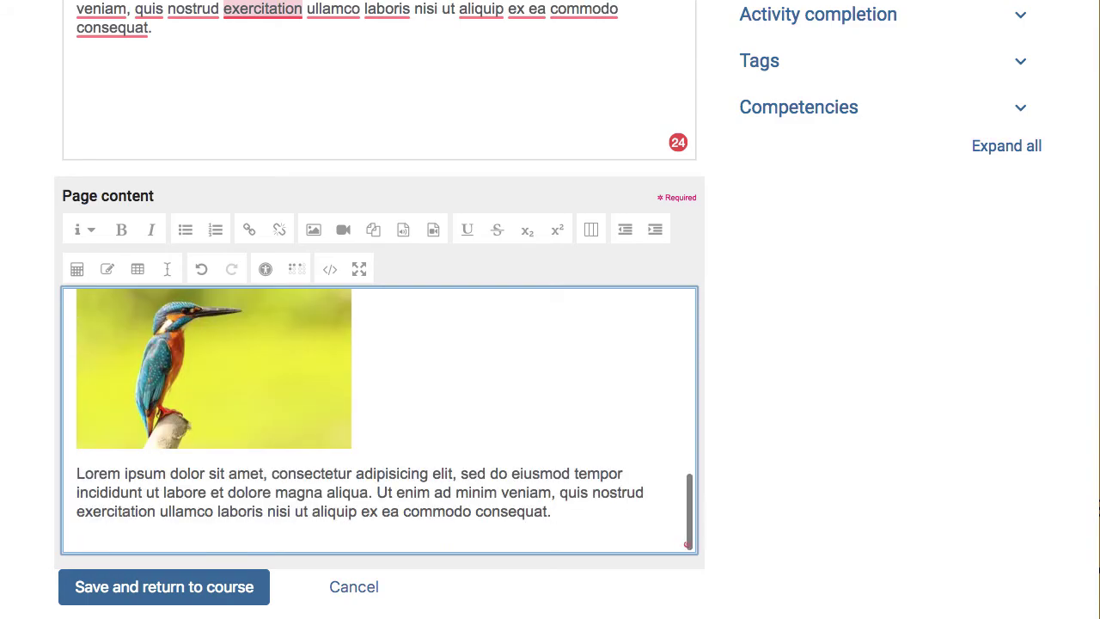
# Set the kingfisher image's alignment to Right and save its image properties.
pyautogui.click(281, 390)
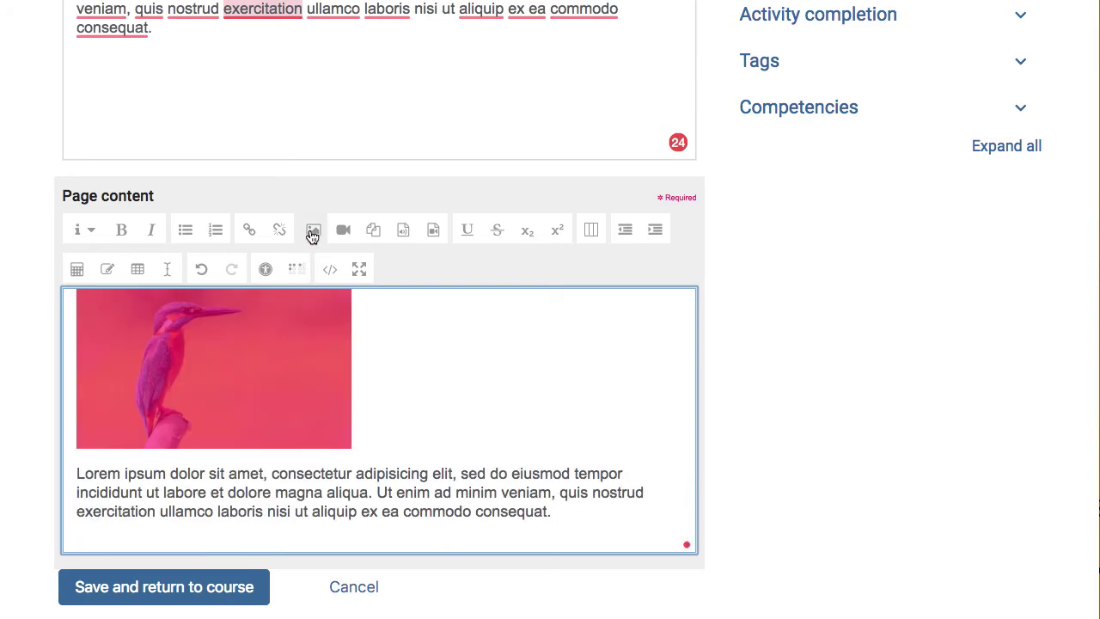
pyautogui.click(312, 234)
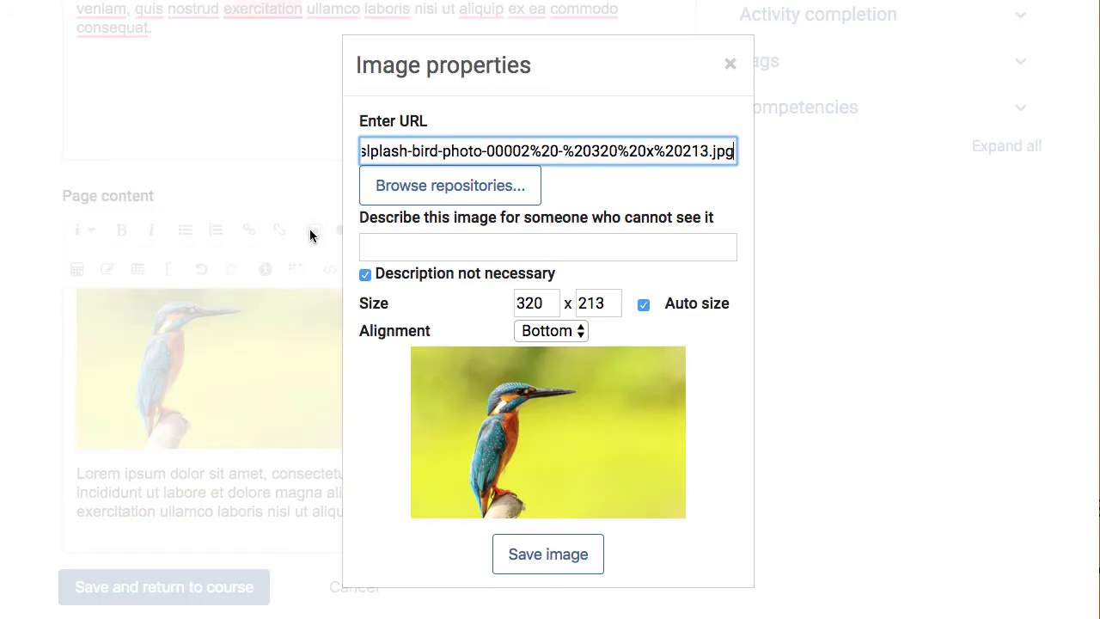
pyautogui.click(575, 334)
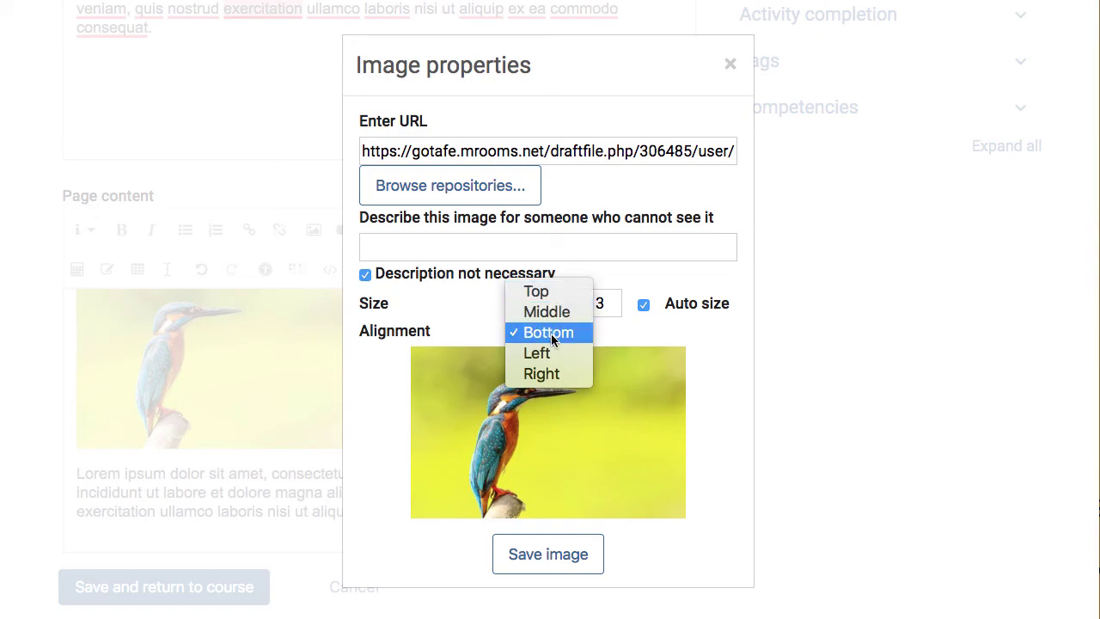
pyautogui.click(545, 374)
pyautogui.click(557, 542)
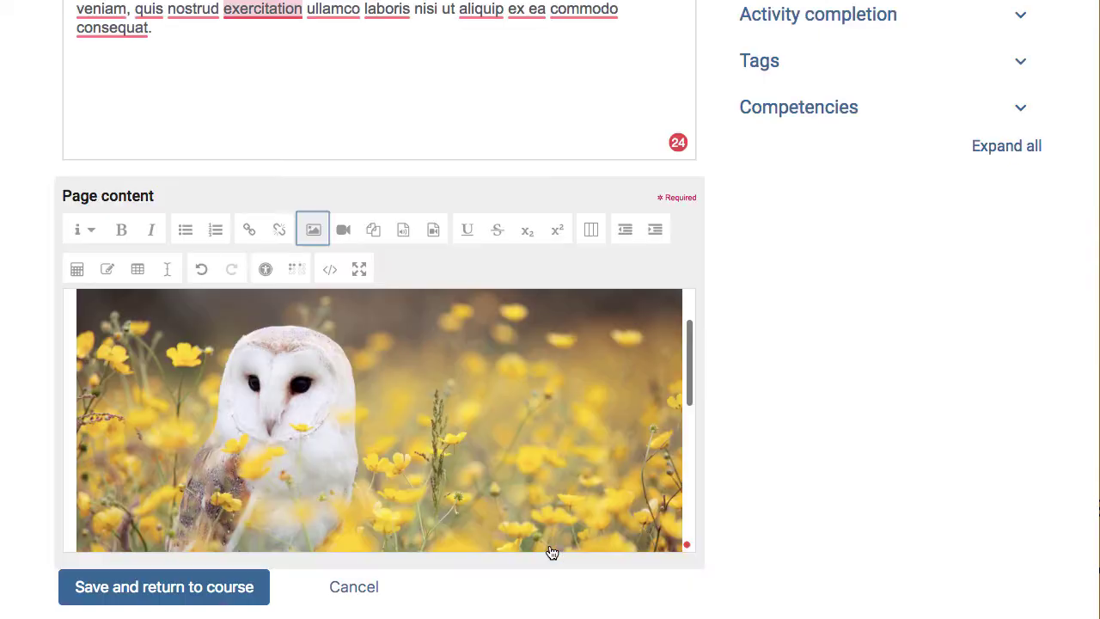
pyautogui.scroll(-5, 653, 424)
pyautogui.scroll(-2, 653, 421)
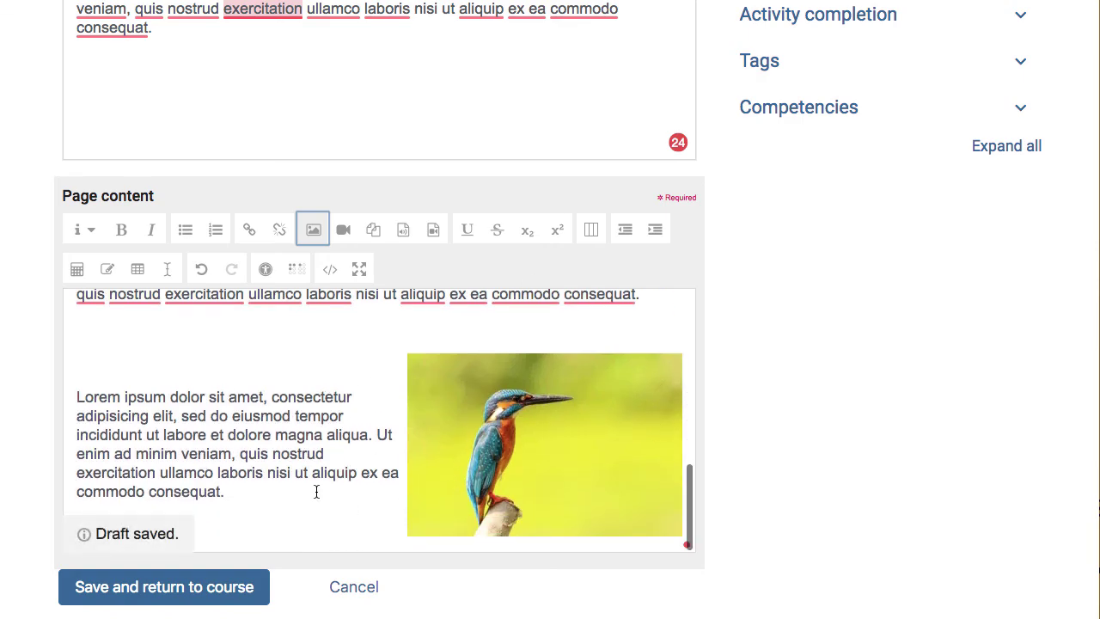
pyautogui.scroll(-2, 314, 489)
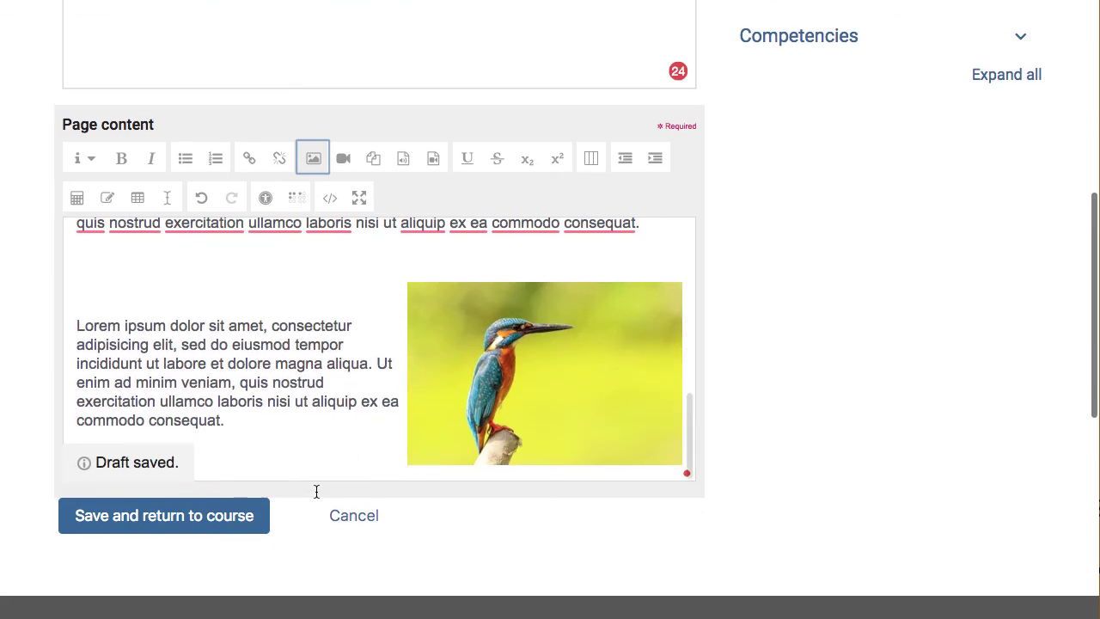
# Add blank lines after the kingfisher image and insert an equal-width three-column grid below it.
pyautogui.click(689, 443)
pyautogui.press('Return')
pyautogui.press('Return')
pyautogui.press('Return')
pyautogui.press('Return')
pyautogui.press('Return')
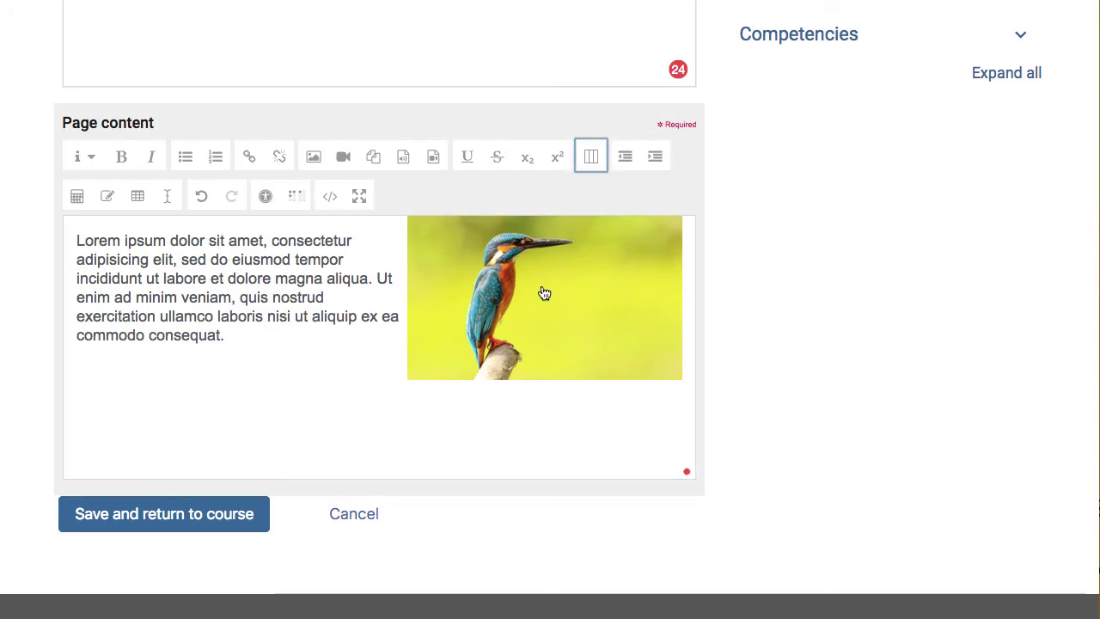
pyautogui.click(591, 163)
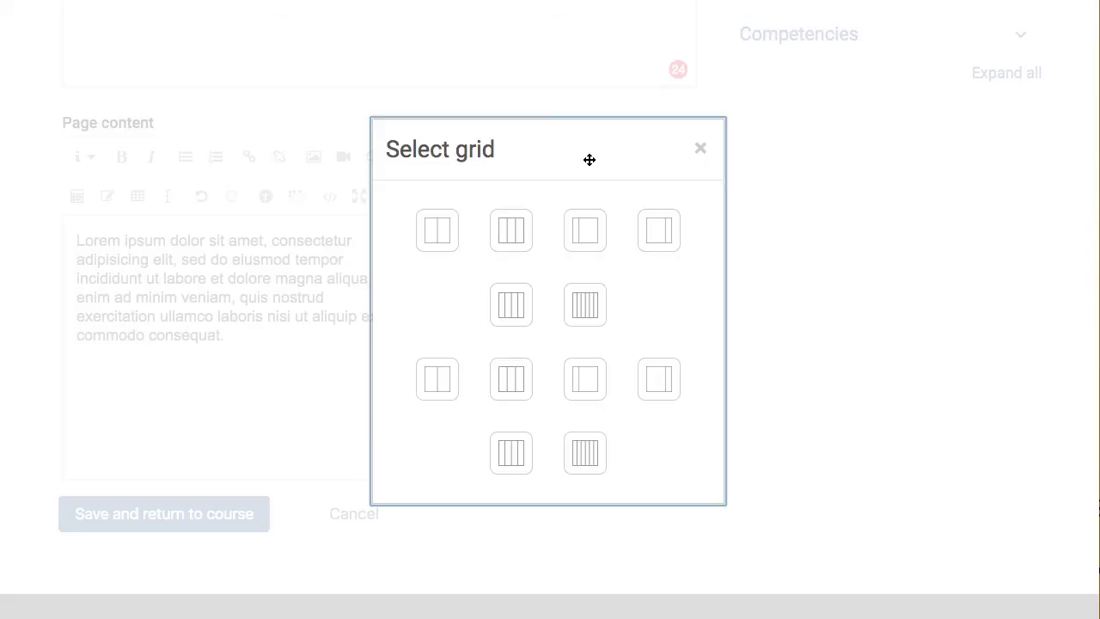
pyautogui.click(509, 236)
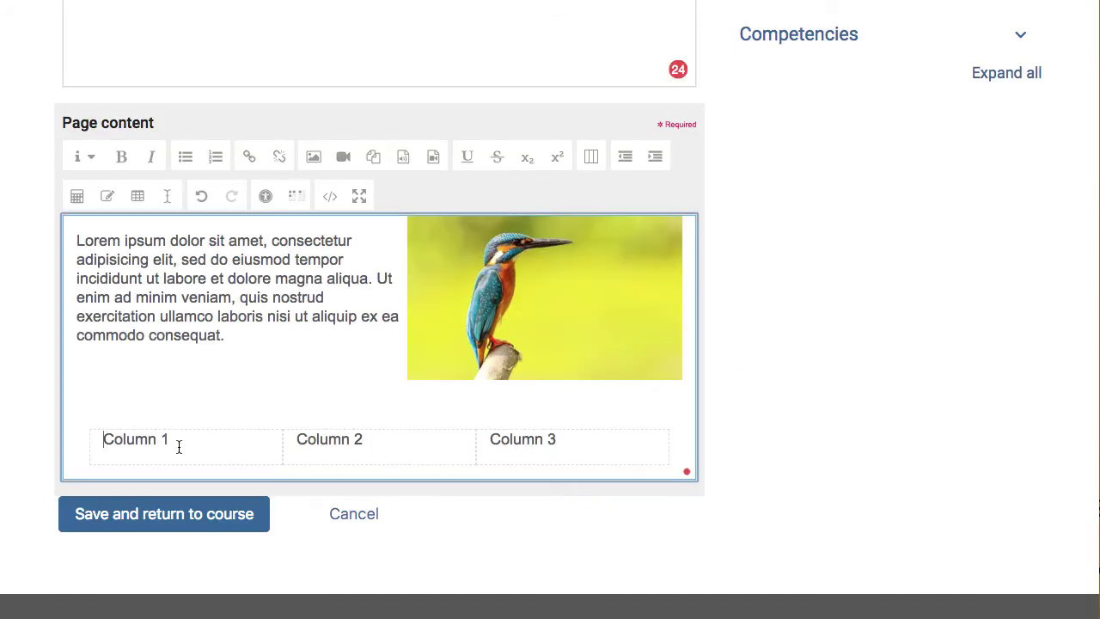
# Add a Lorem ipsum paragraph under each of the Column 1, Column 2 and Column 3 headings.
pyautogui.click(178, 446)
pyautogui.press('Return')
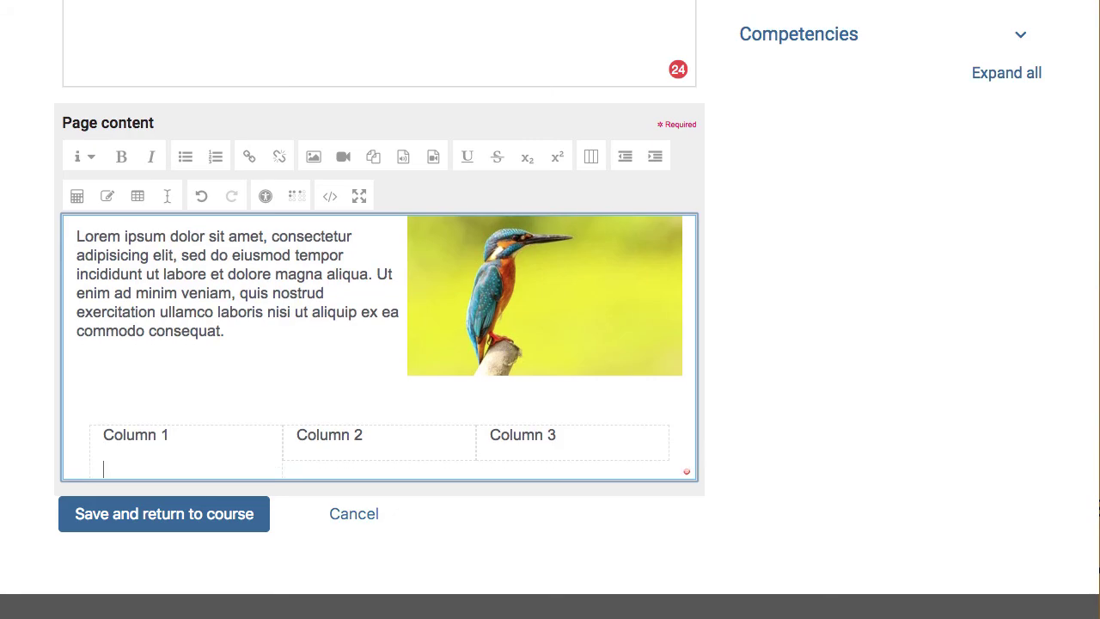
pyautogui.write('Lorem ipsum dolor sit amet, consectetur adipisicing elit, sed do eiusmod tempor incididunt ut labore et dolore magna aliqua. Ut enim ad minim veniam, quis nostrud exercitation ullamco laboris nisi ut aliquip ex ea commodo consequat.')
pyautogui.scroll(5, 392, 349)
pyautogui.click(394, 458)
pyautogui.press('Return')
pyautogui.write('Lorem ipsum dolor sit amet, consectetur adipisicing elit, sed do eiusmod tempor incididunt ut labore et dolore magna aliqua. Ut enim ad minim veniam, quis nostrud exercitation ullamco laboris nisi ut aliquip ex ea commodo consequat.')
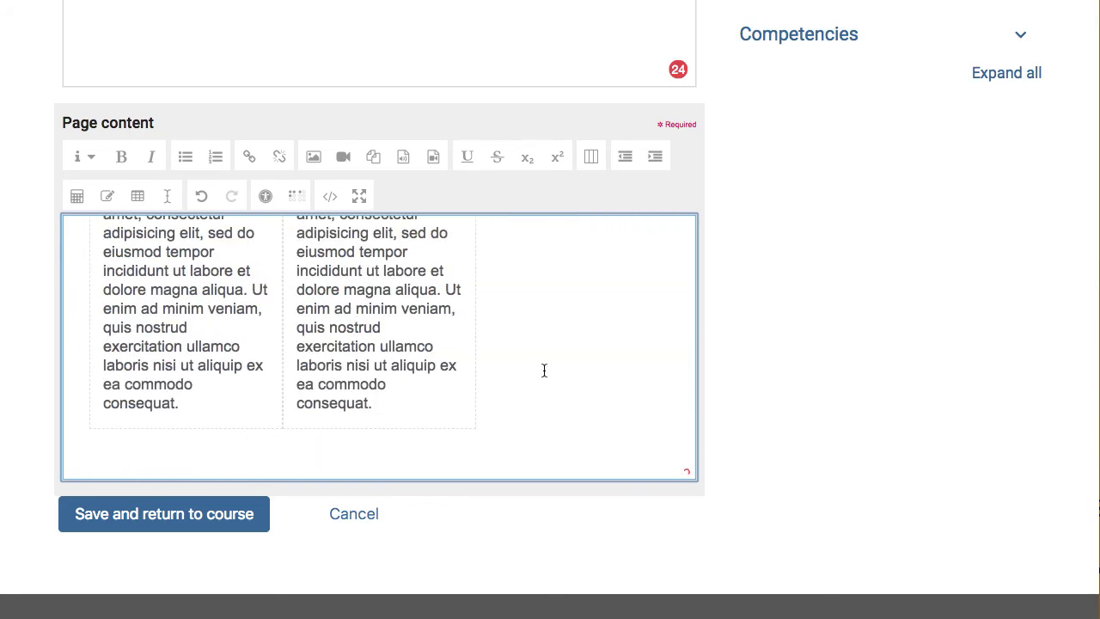
pyautogui.scroll(4, 544, 370)
pyautogui.click(560, 464)
pyautogui.press('Return')
pyautogui.write('Lorem ipsum dolor sit amet, consectetur adipisicing elit, sed do eiusmod tempor incididunt ut labore et dolore magna aliqua. Ut enim ad minim veniam, quis nostrud exercitation ullamco laboris nisi ut aliquip ex ea commodo consequat.')
# Review the finished page content, then save the page and return to the course.
pyautogui.scroll(5, 370, 383)
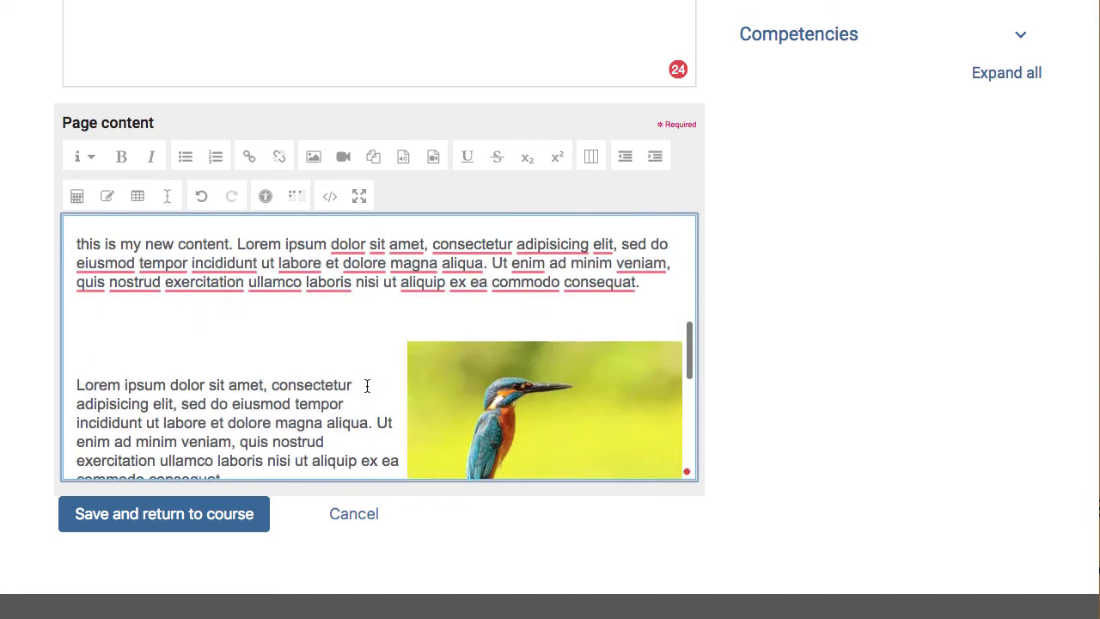
pyautogui.scroll(5, 367, 386)
pyautogui.scroll(-5, 367, 386)
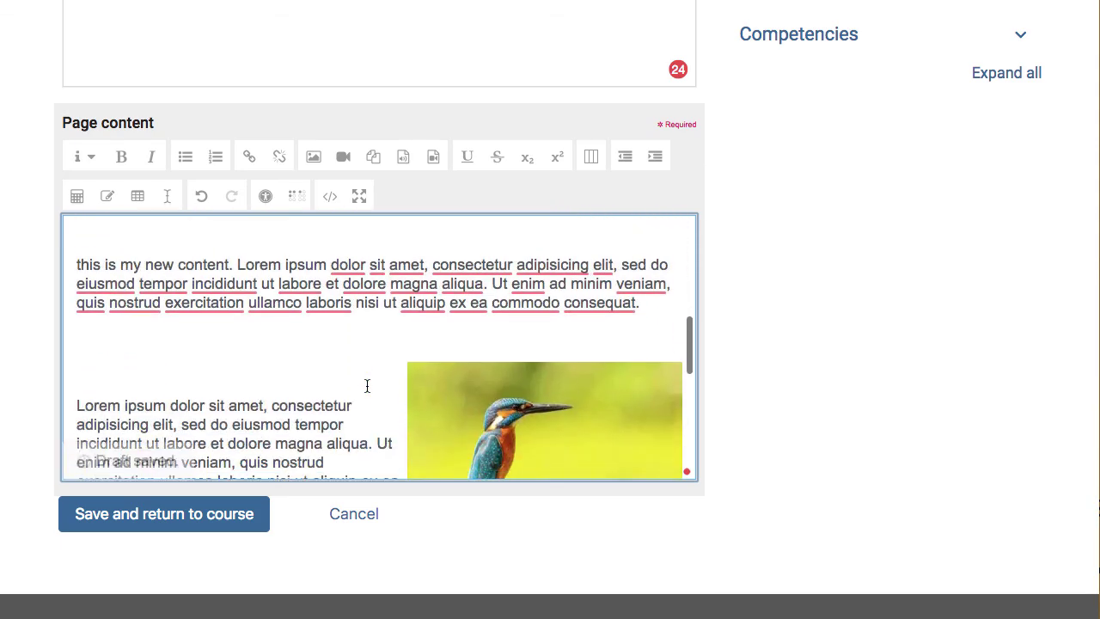
pyautogui.scroll(-1, 366, 386)
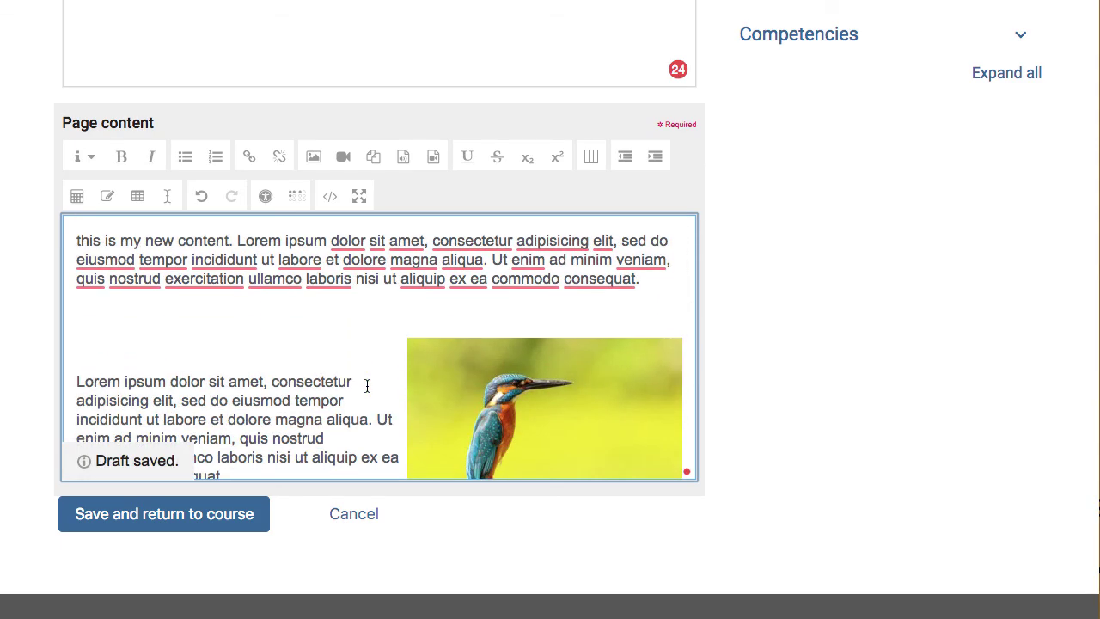
pyautogui.scroll(-5, 367, 386)
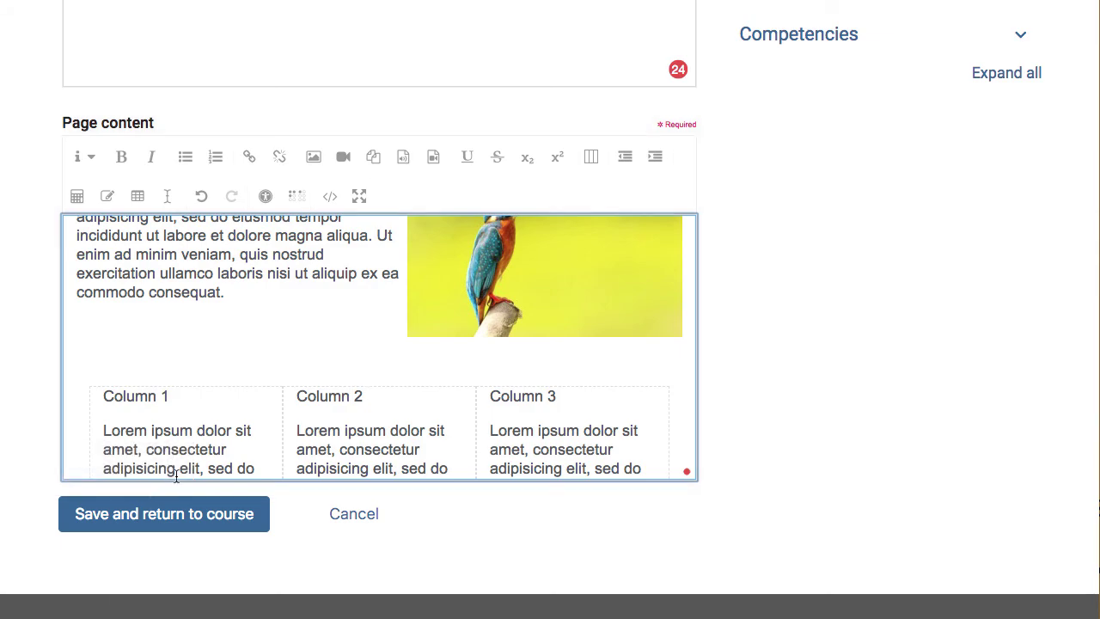
pyautogui.click(163, 518)
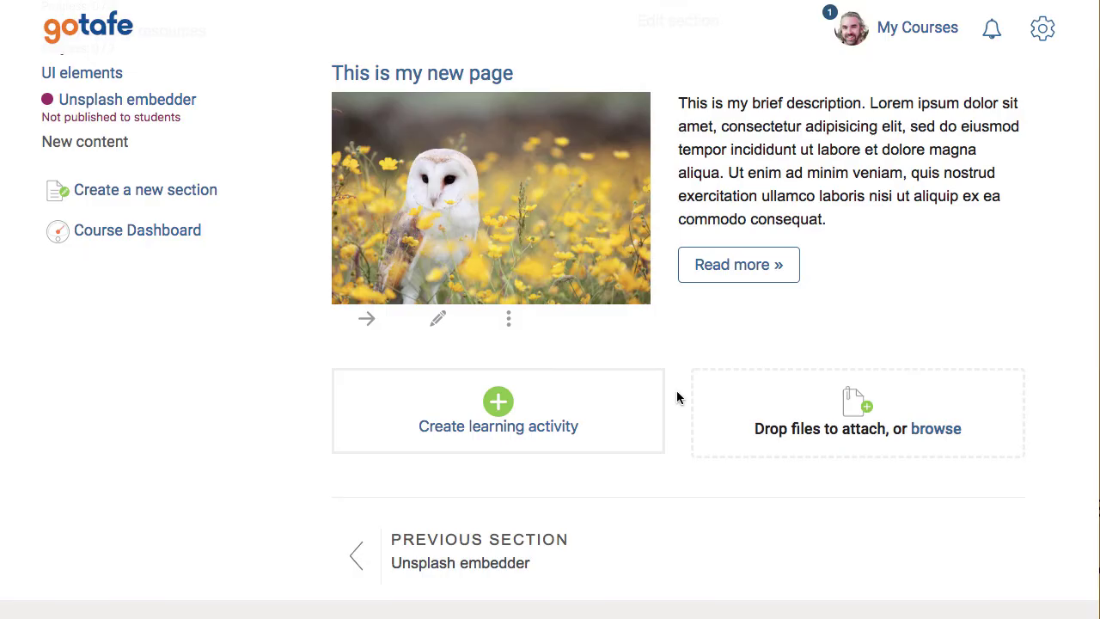
# Check the new page's description in the section, expand its full content and look through it down to the three columns.
pyautogui.moveTo(830, 219); pyautogui.dragTo(676, 105)
pyautogui.click(730, 170)
pyautogui.click(754, 267)
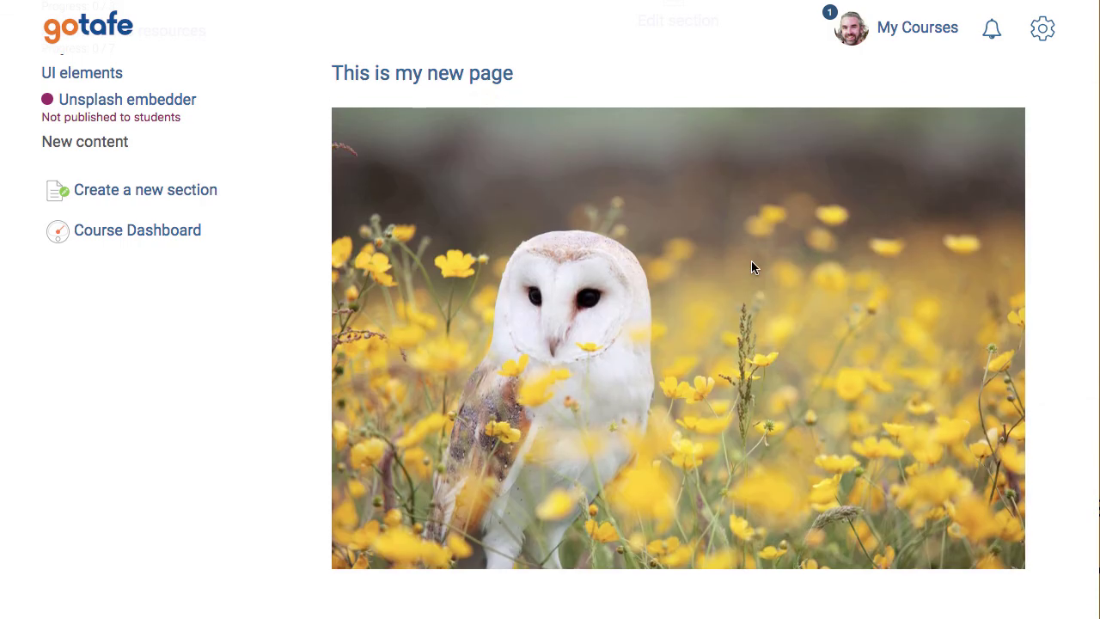
pyautogui.scroll(-6, 751, 267)
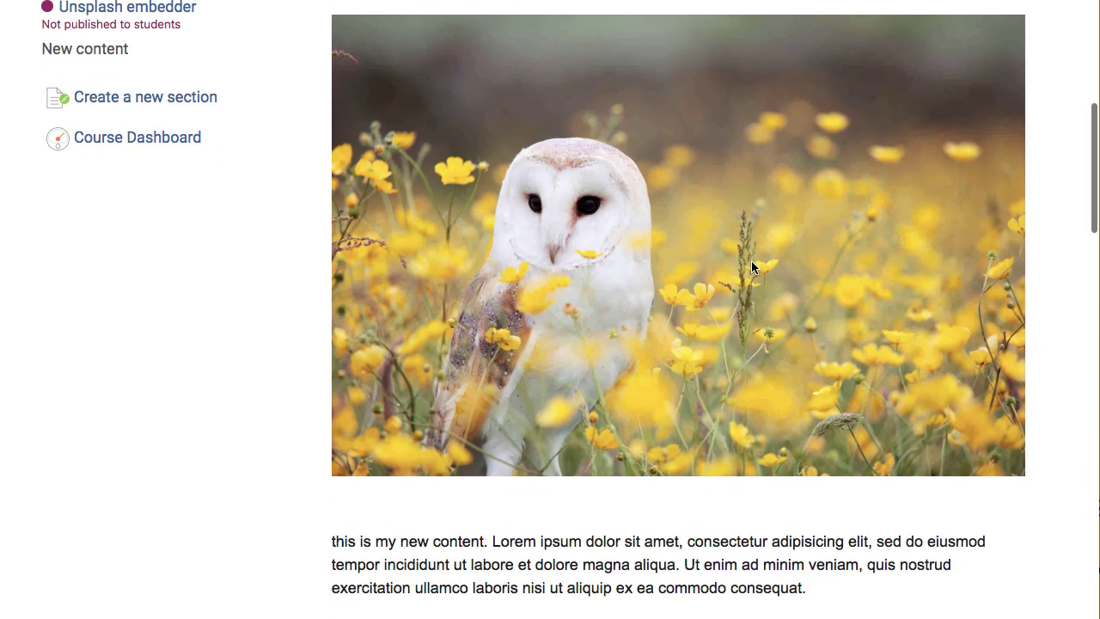
pyautogui.scroll(-2, 751, 267)
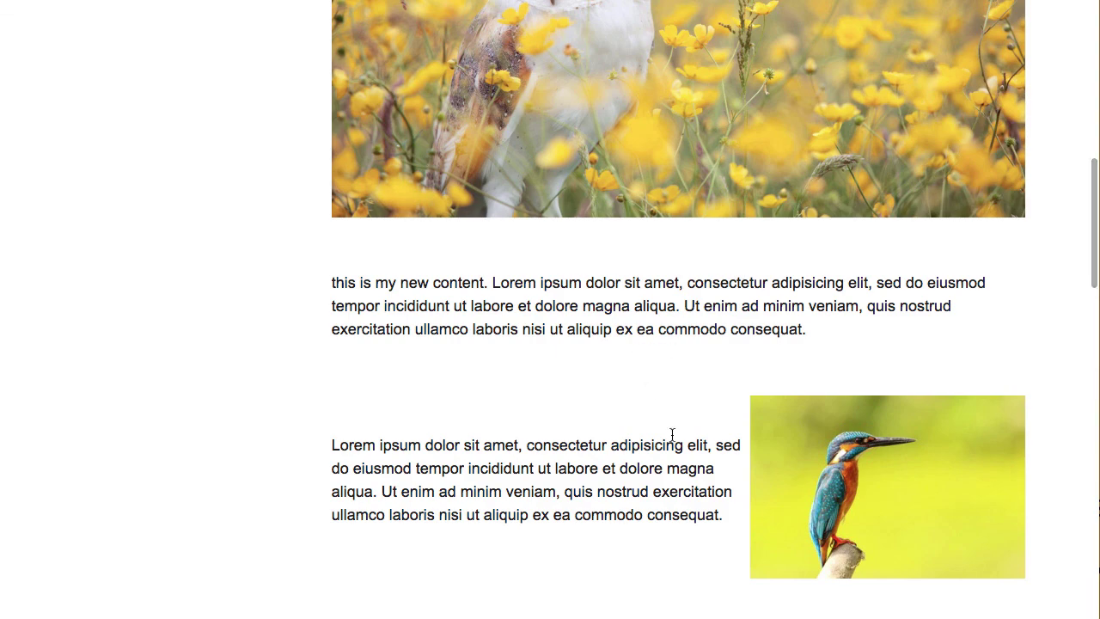
pyautogui.scroll(-5, 868, 444)
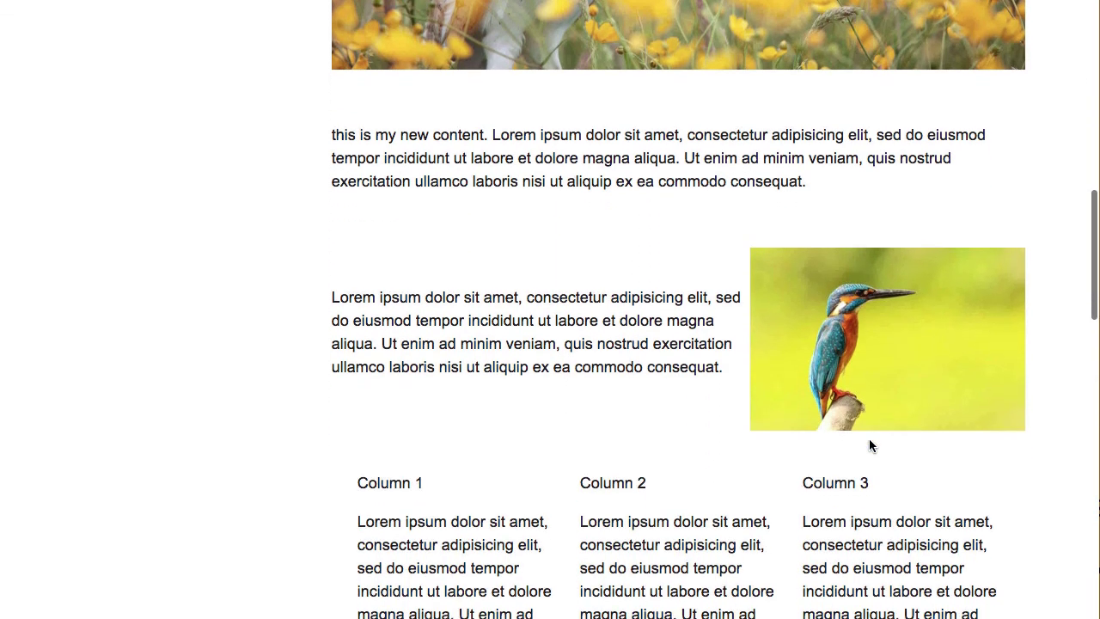
pyautogui.scroll(-5, 839, 292)
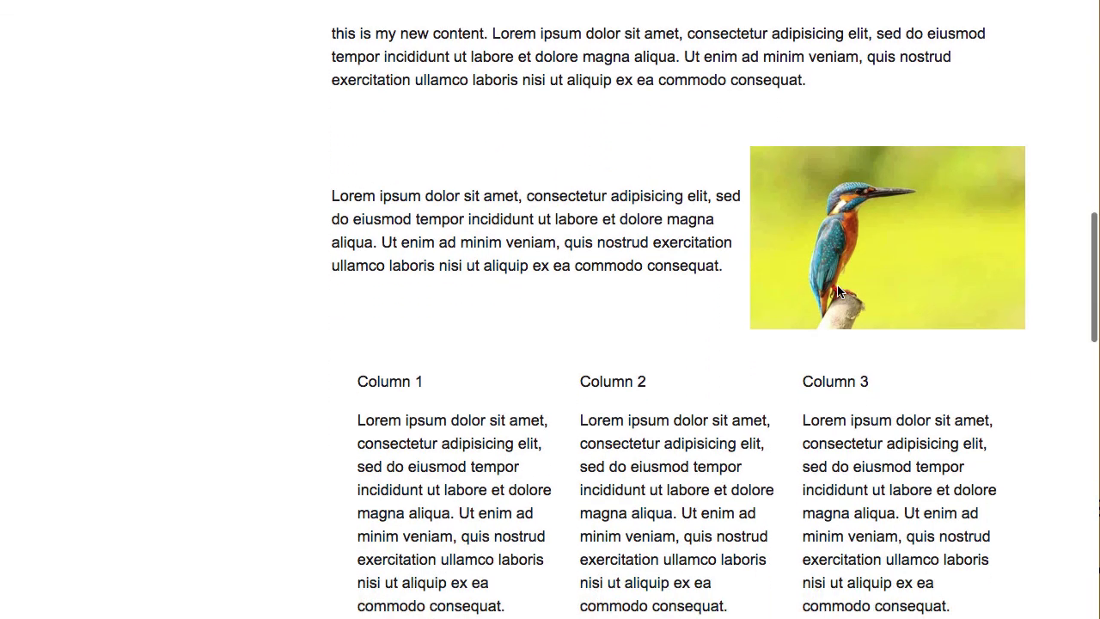